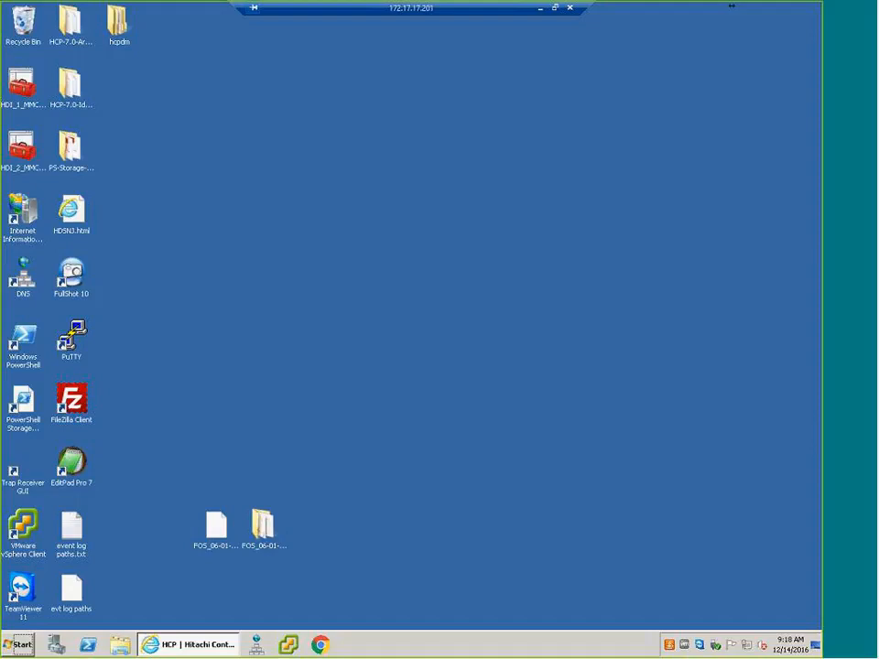
# - Examine the FOS_06-01-01-00 ISO file and its extracted folder on the desktop, including install_files.tar.gz and version.xml
pyautogui.click(218, 525)
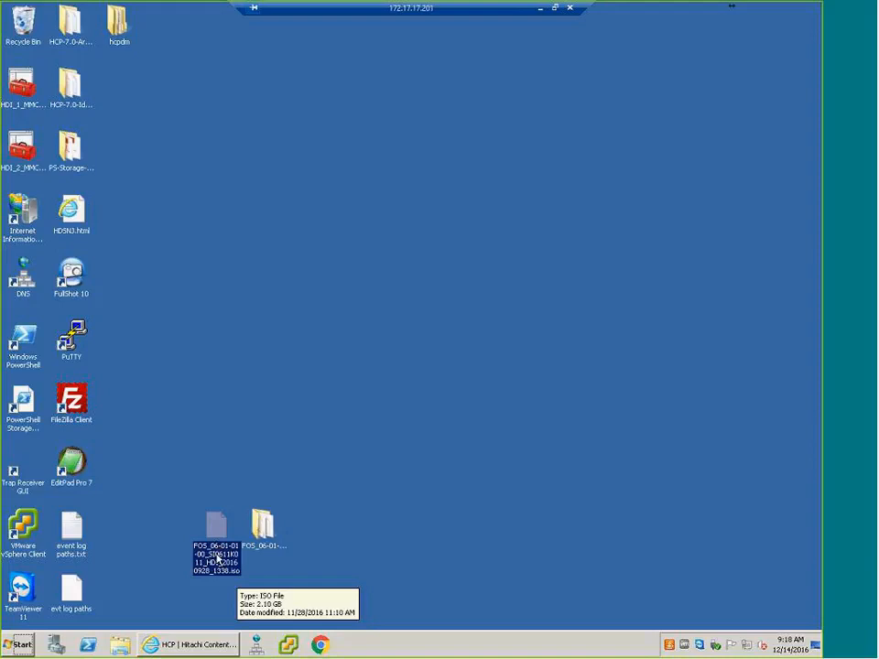
pyautogui.doubleClick(265, 526)
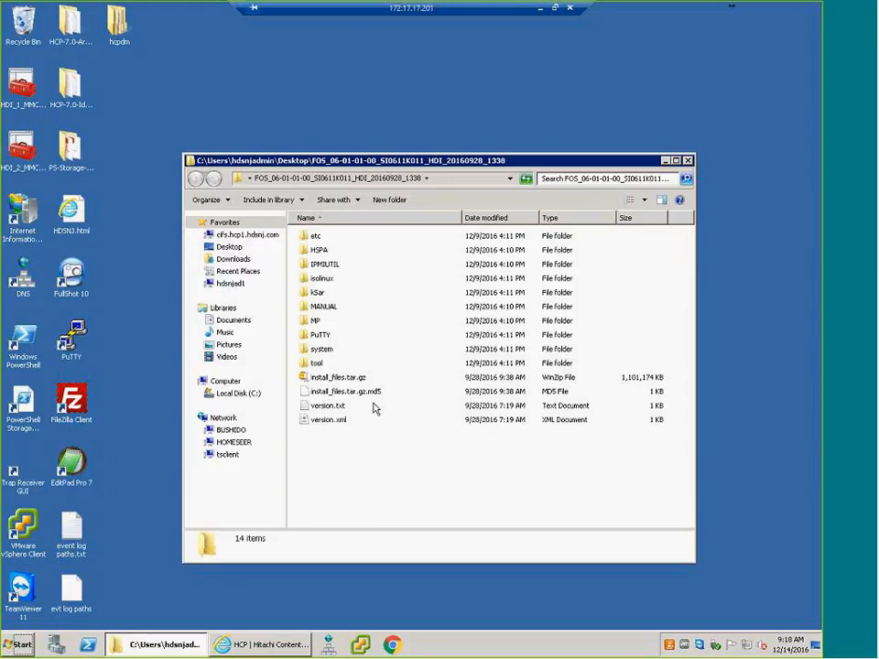
pyautogui.click(337, 378)
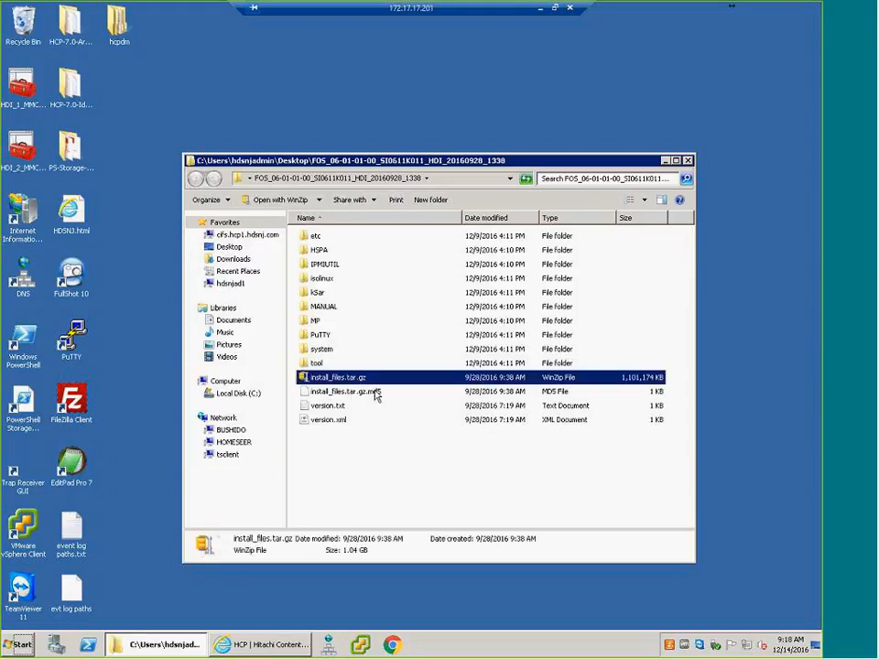
pyautogui.click(339, 422)
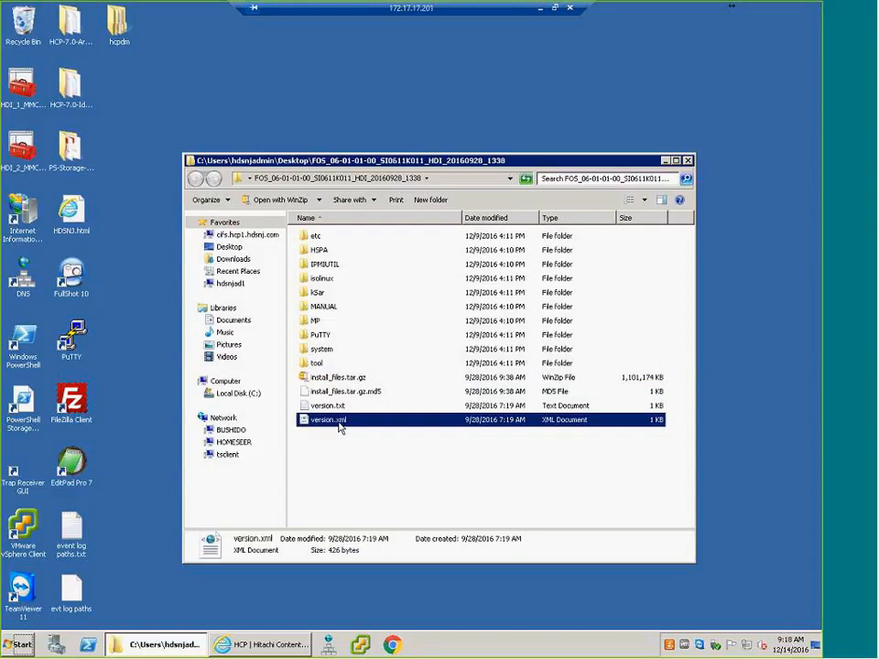
pyautogui.click(689, 161)
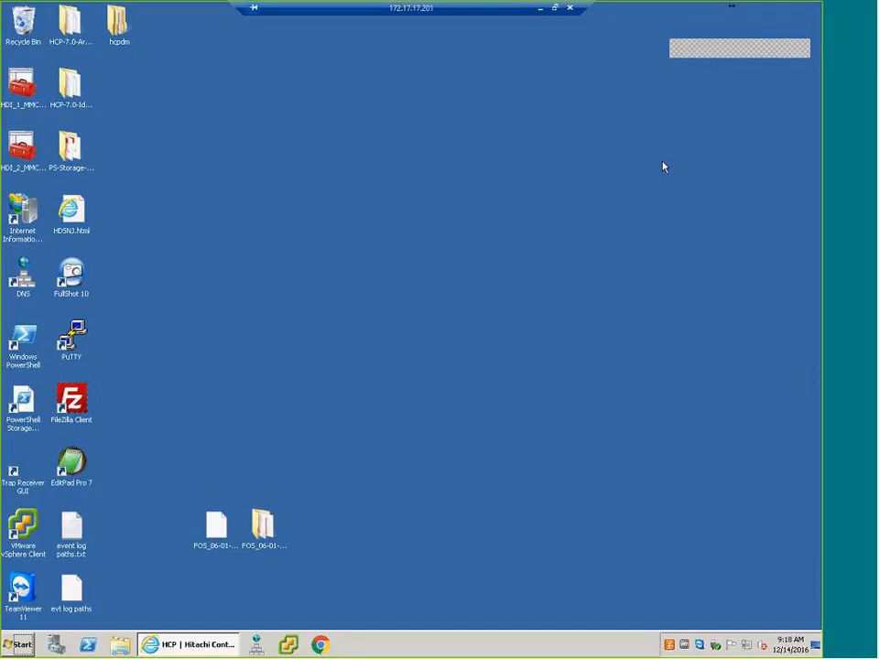
# - Switch to Internet Explorer and log in to the Hitachi Content Platform System Management Console with the saved hdsnjadmin account
pyautogui.click(186, 644)
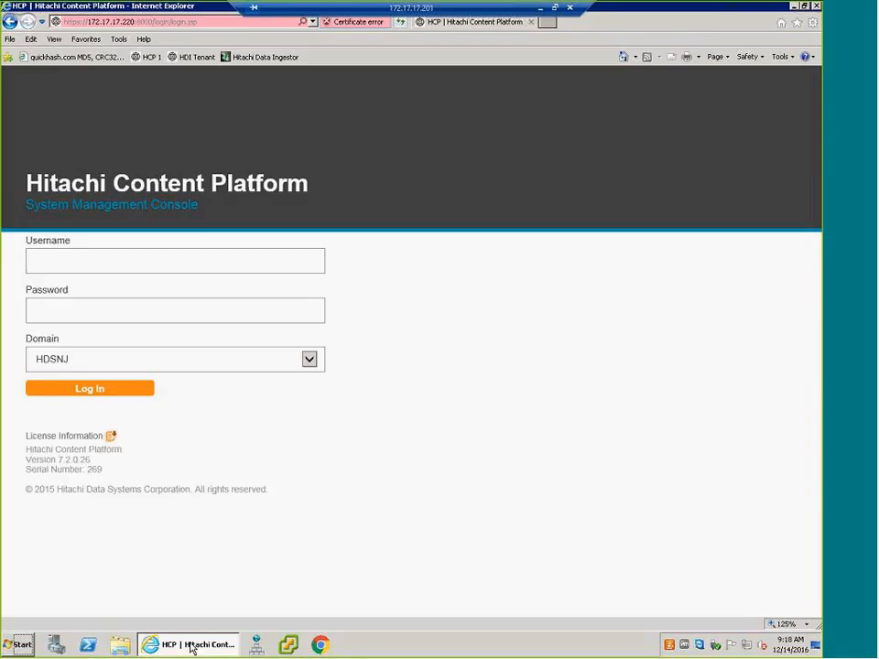
pyautogui.click(124, 259)
pyautogui.click(124, 259)
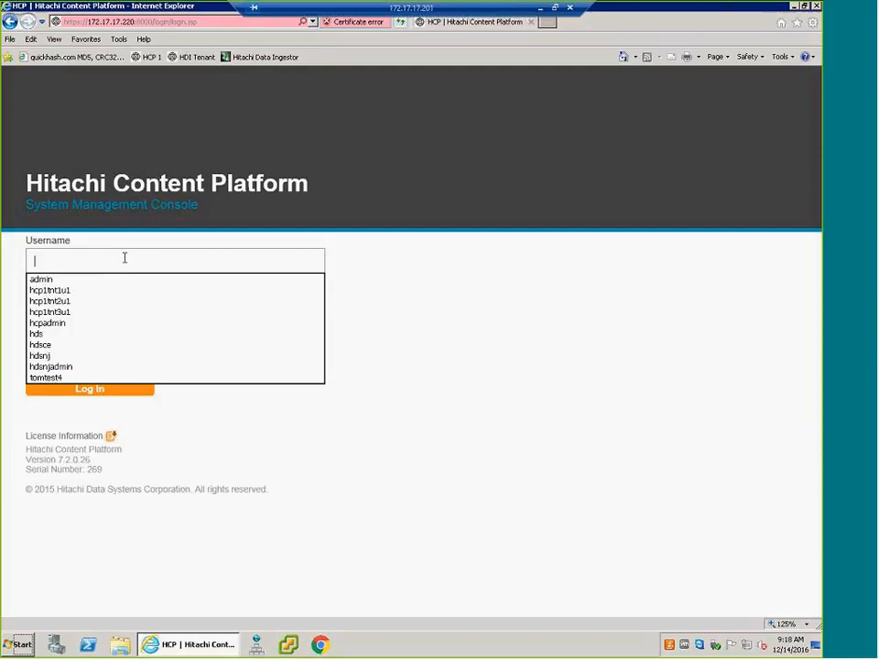
pyautogui.click(76, 368)
pyautogui.click(86, 391)
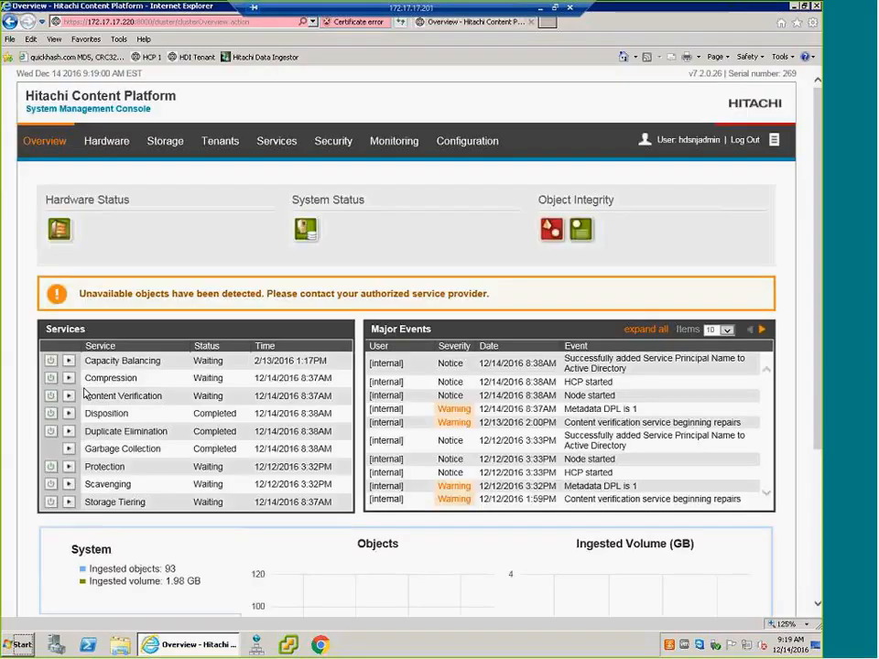
# - Open the Tenant Management Console of the HDItest tenant
pyautogui.click(222, 146)
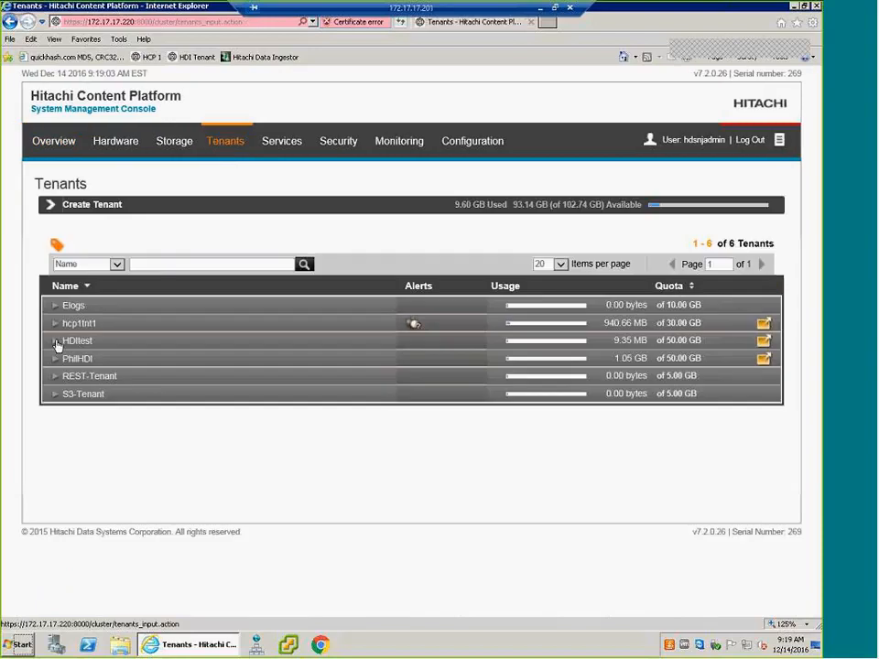
pyautogui.click(56, 343)
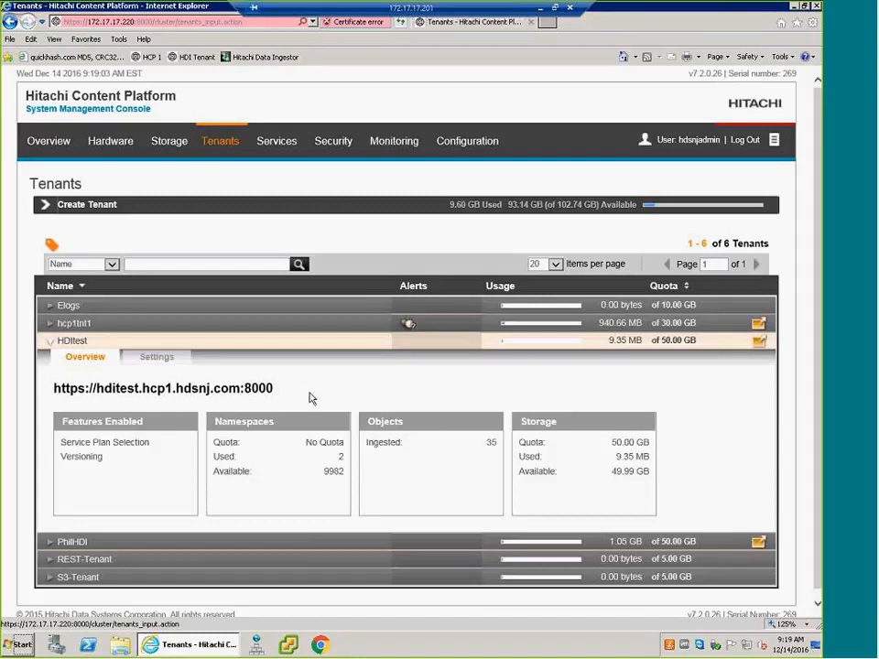
pyautogui.click(184, 391)
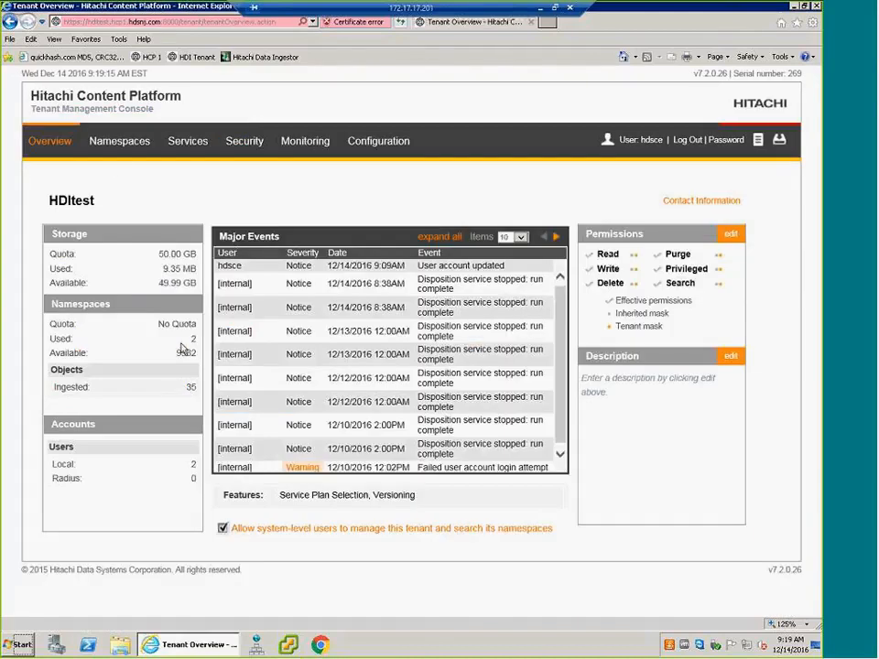
# - Create a namespace named system-install in the HDItest tenant with a hard quota of 5 GB
pyautogui.click(125, 143)
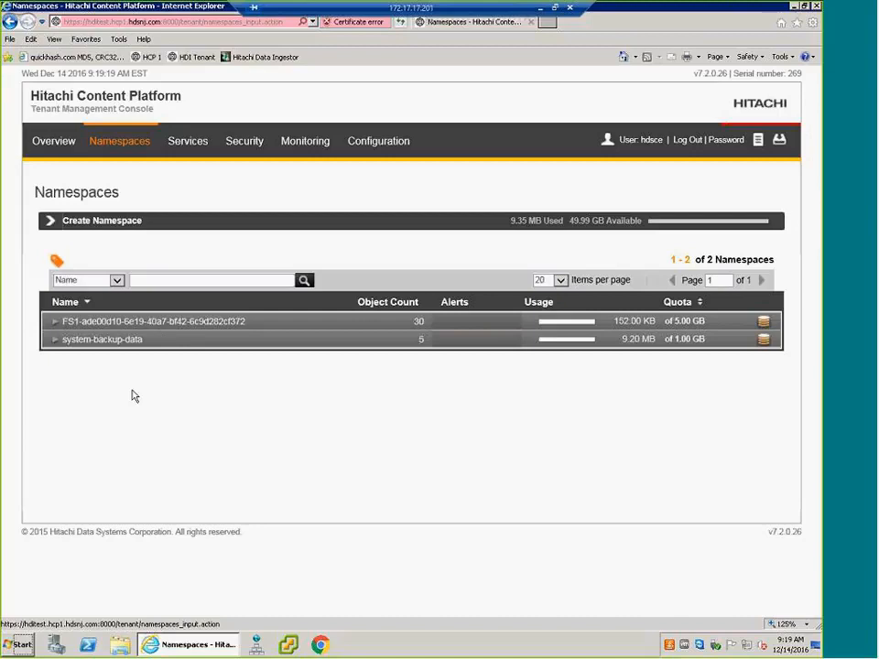
pyautogui.click(113, 225)
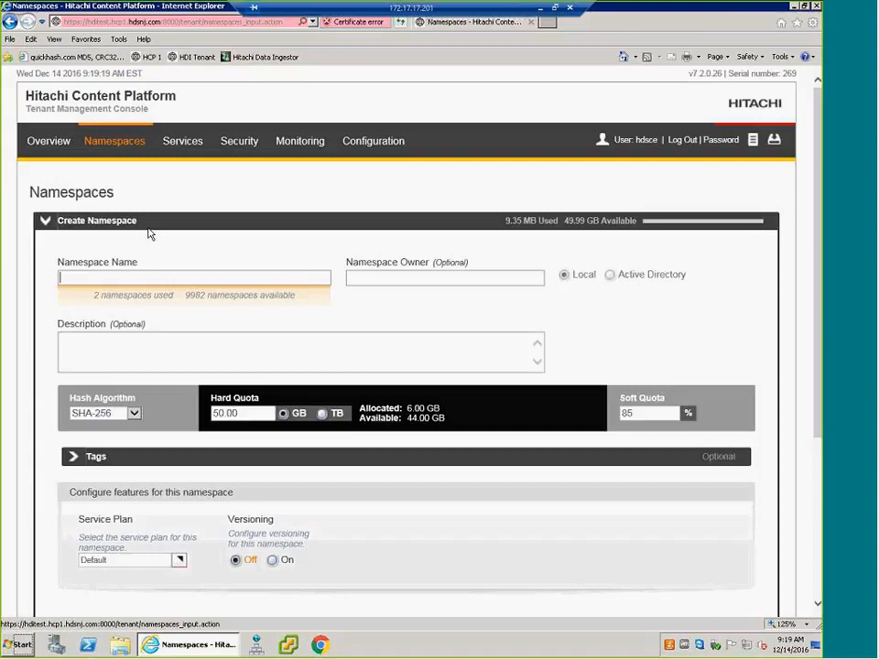
pyautogui.write('s')
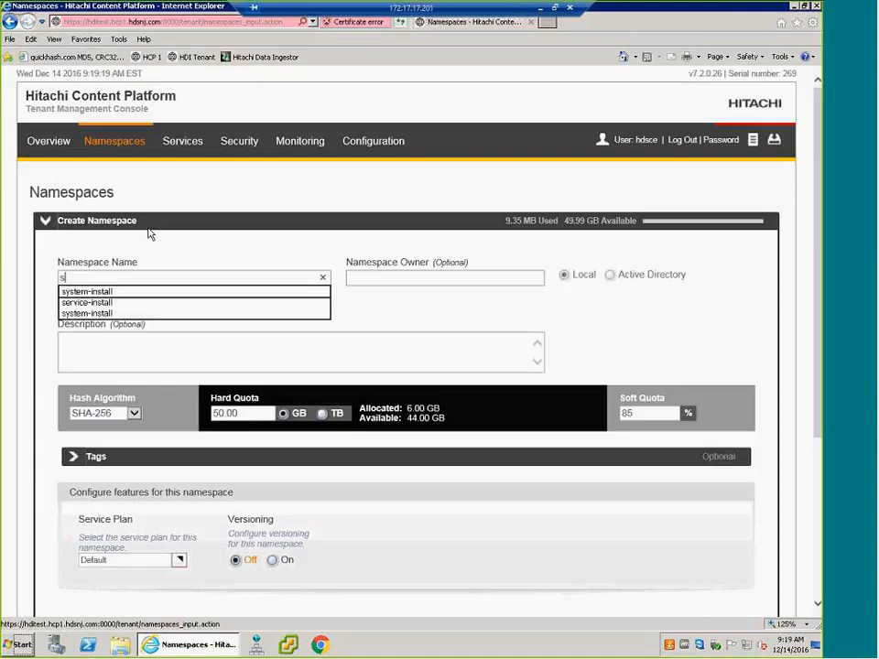
pyautogui.write('ystem-install')
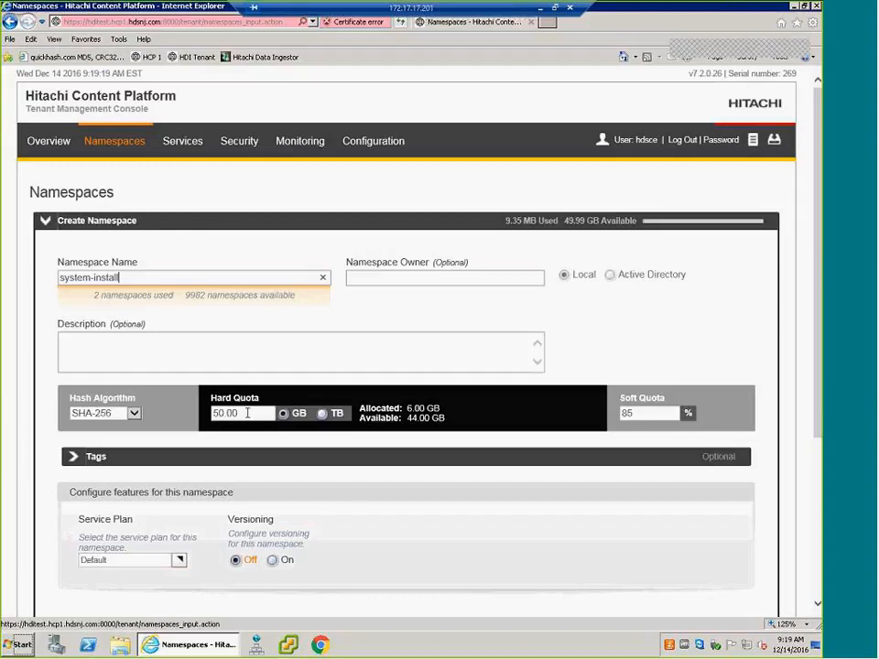
pyautogui.moveTo(239, 413); pyautogui.dragTo(212, 416)
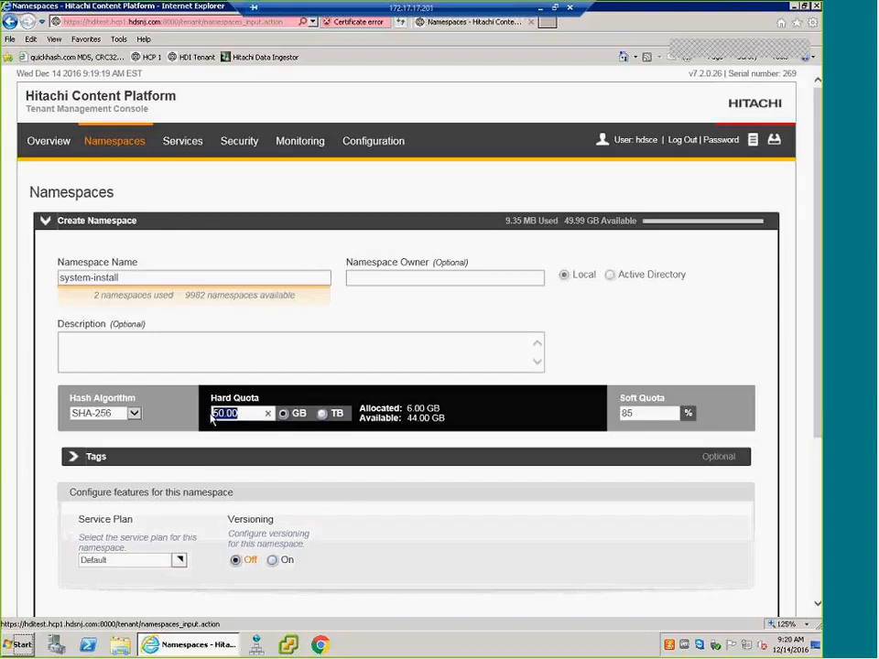
pyautogui.write('5')
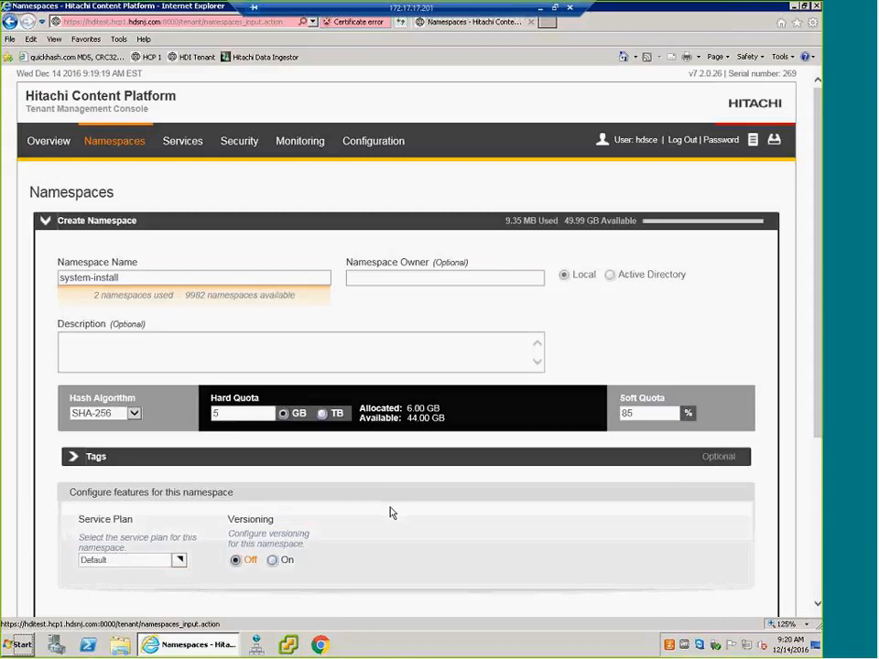
pyautogui.scroll(-2, 391, 513)
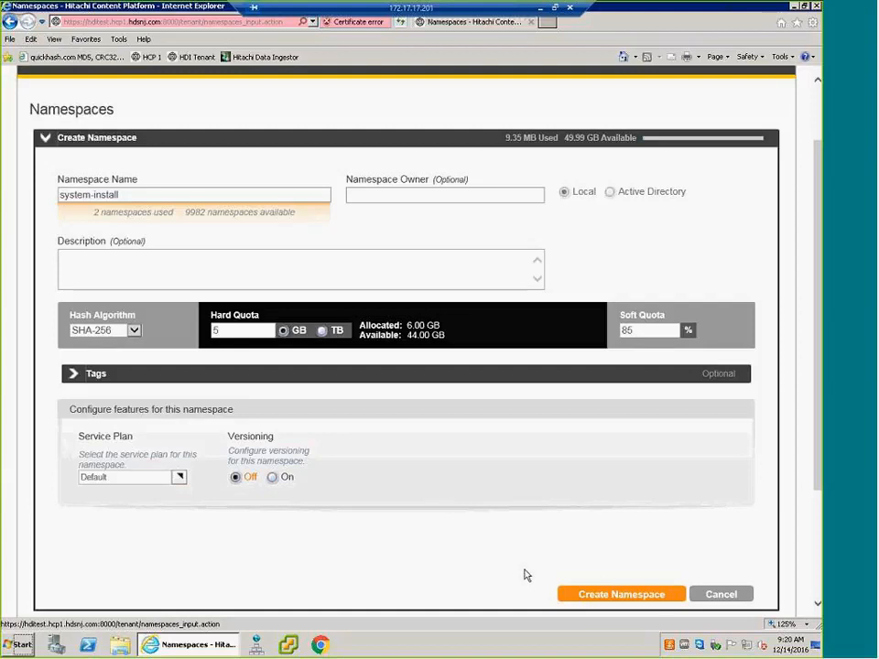
pyautogui.click(604, 595)
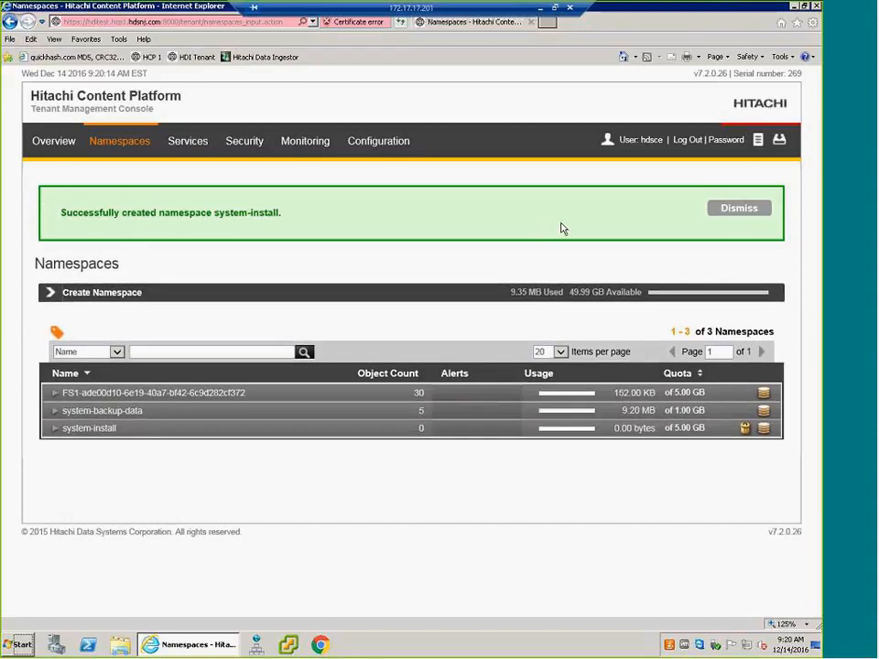
pyautogui.click(738, 211)
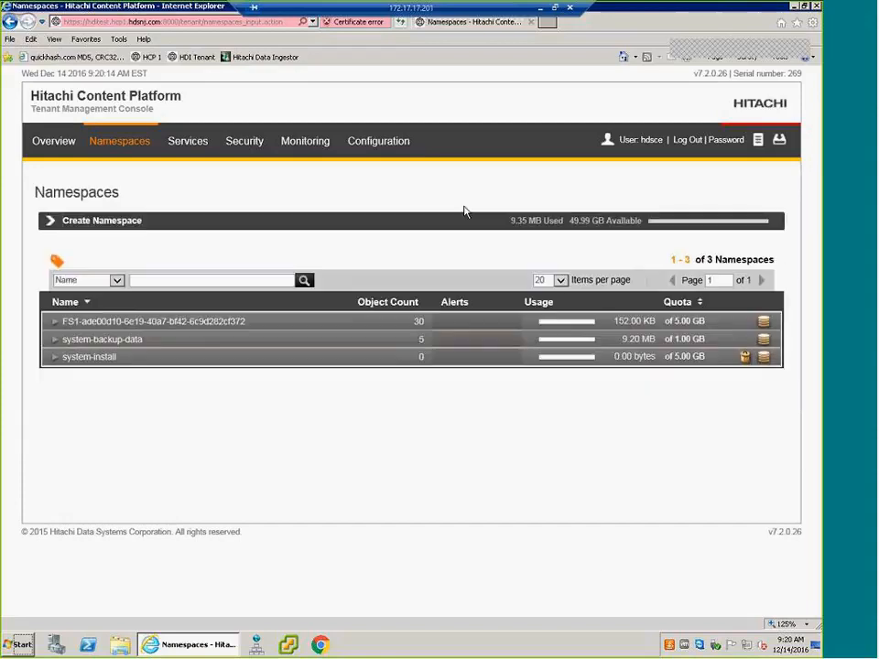
# - Assign the system-install namespace to the tenant user hdsce with all data access permissions
pyautogui.moveTo(231, 137)
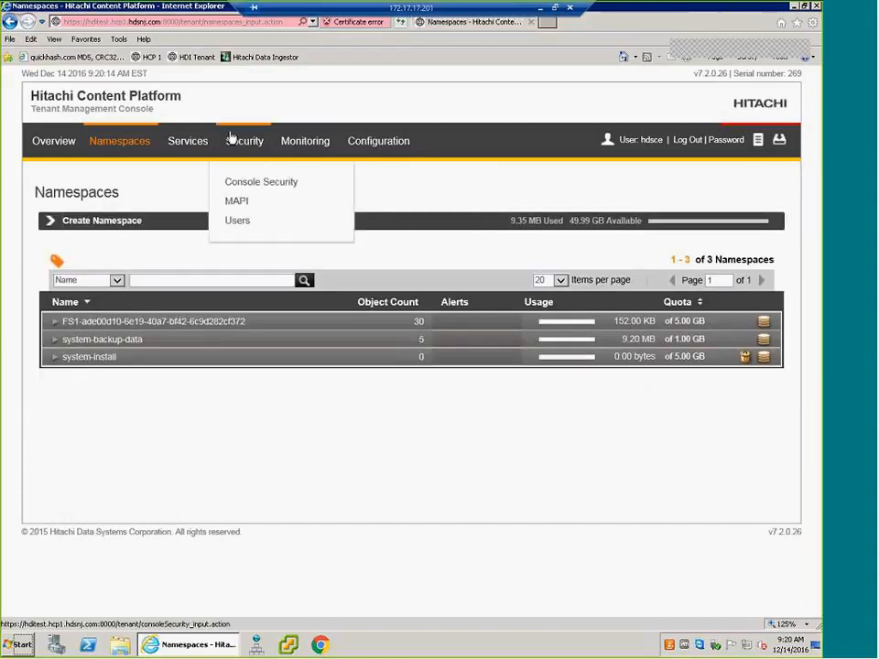
pyautogui.click(256, 221)
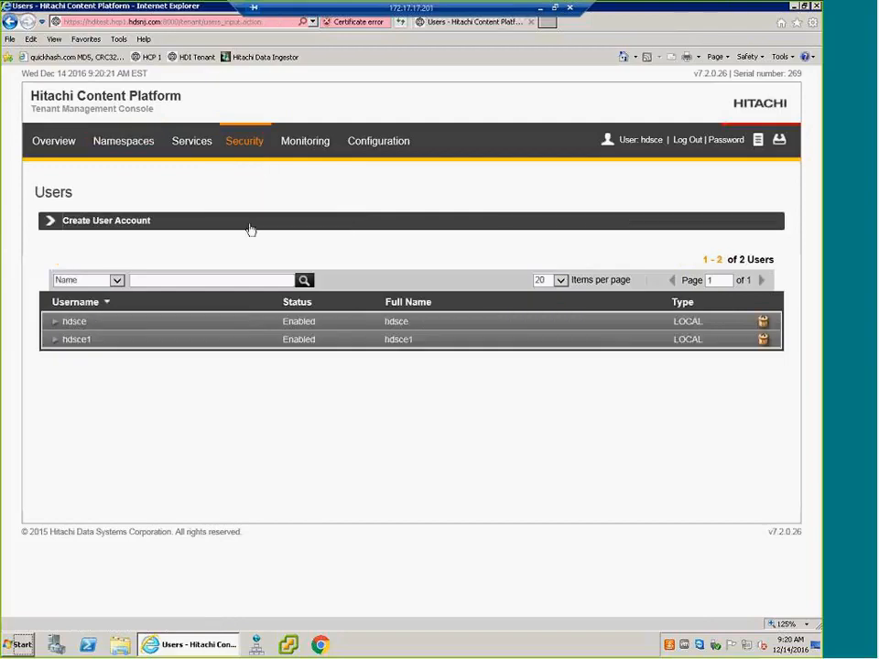
pyautogui.click(58, 322)
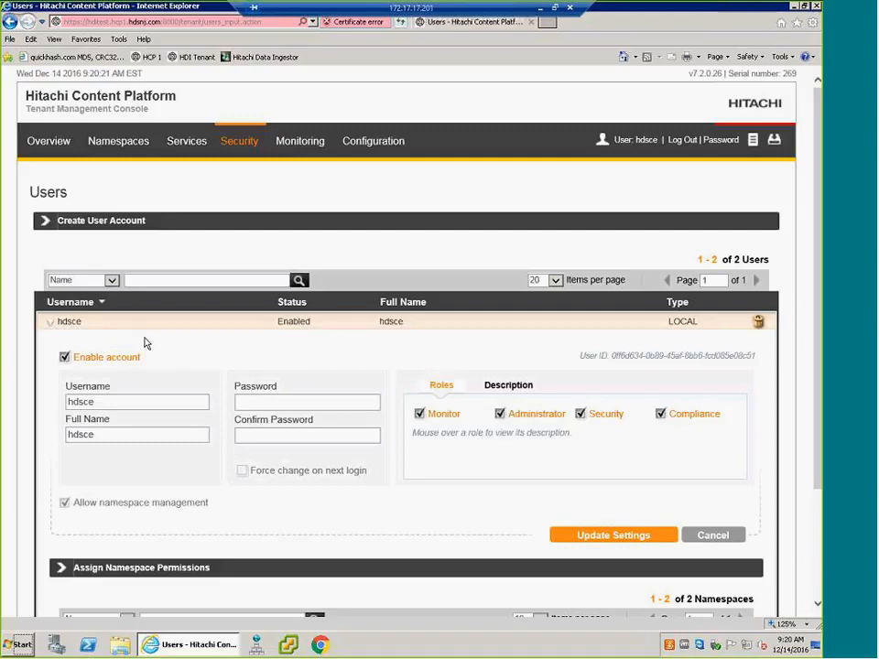
pyautogui.scroll(-1, 144, 343)
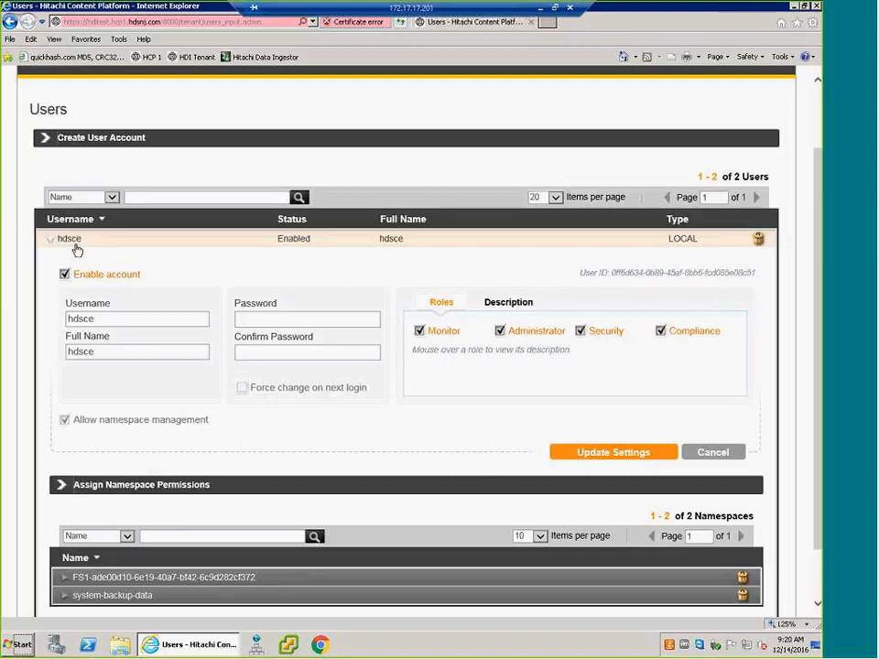
pyautogui.scroll(-1, 138, 431)
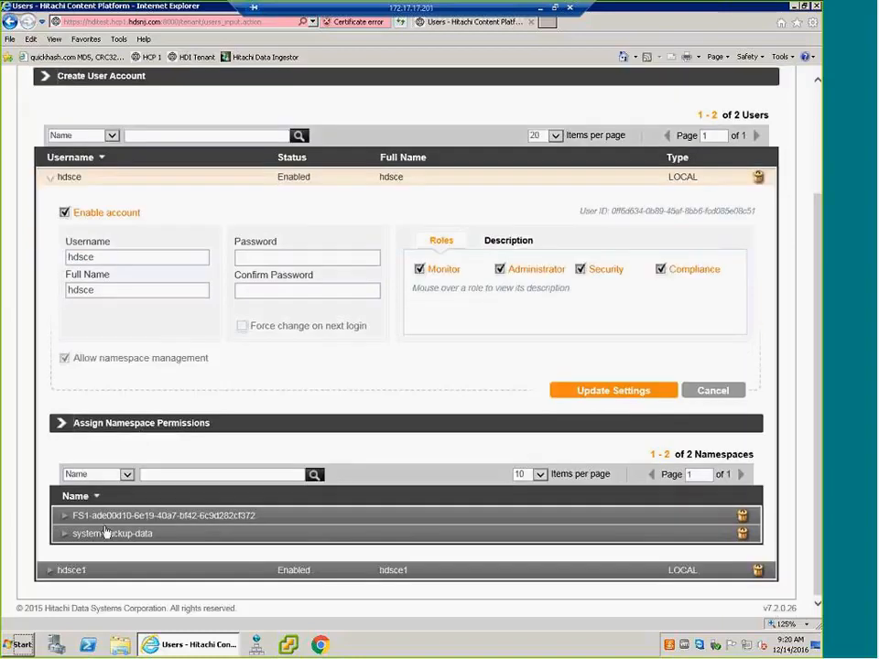
pyautogui.click(60, 423)
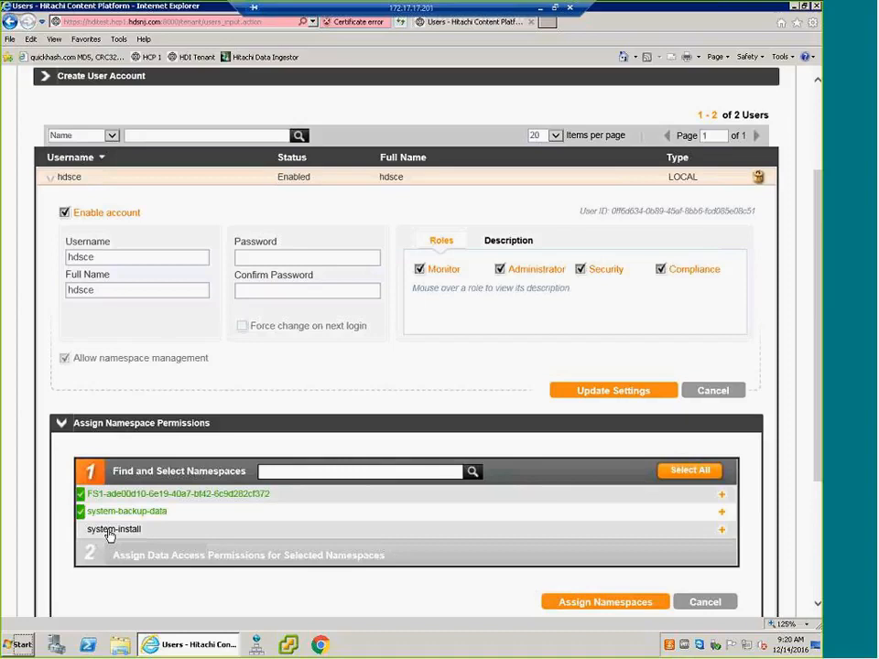
pyautogui.click(114, 530)
pyautogui.scroll(-3, 119, 534)
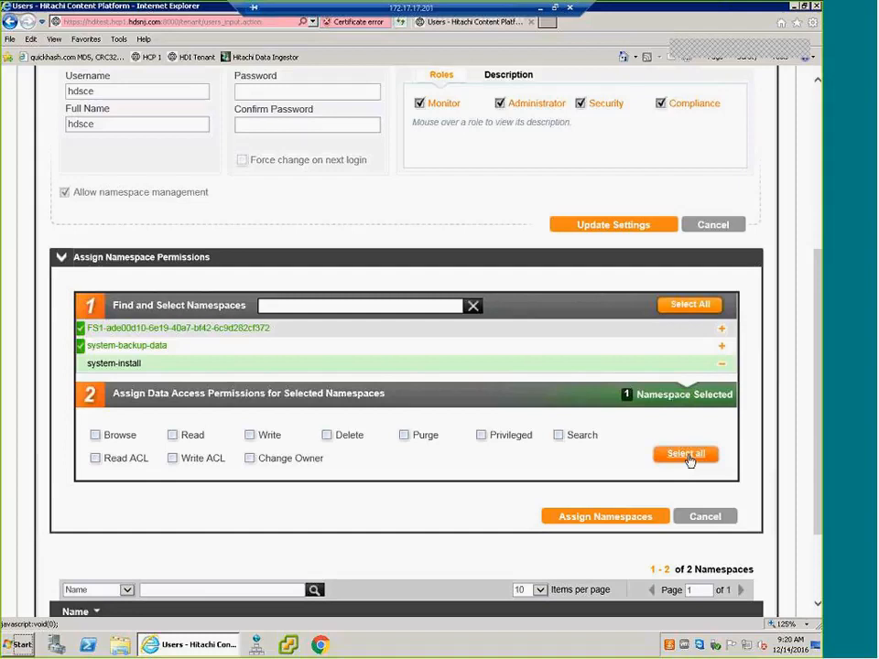
pyautogui.click(688, 456)
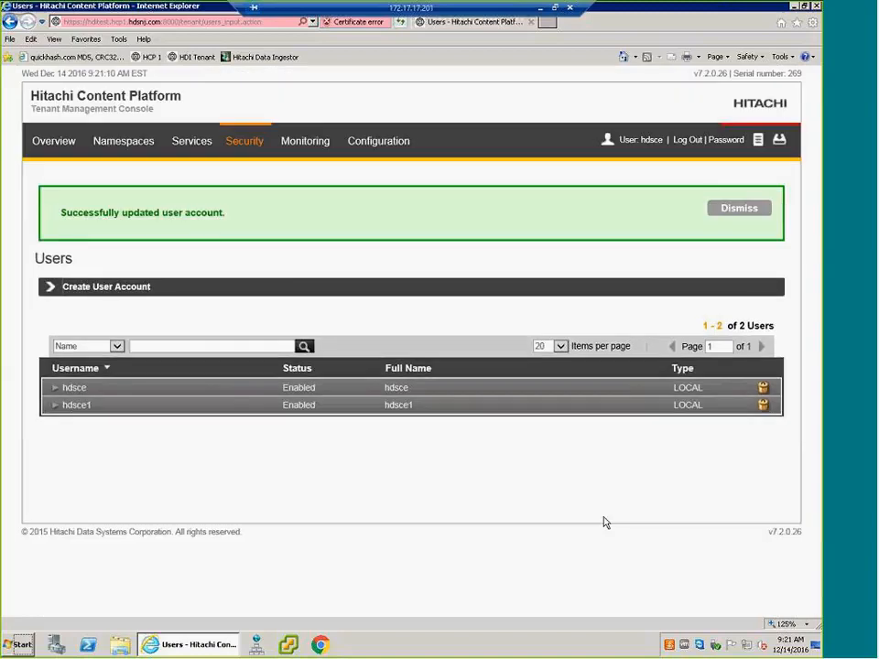
pyautogui.click(739, 208)
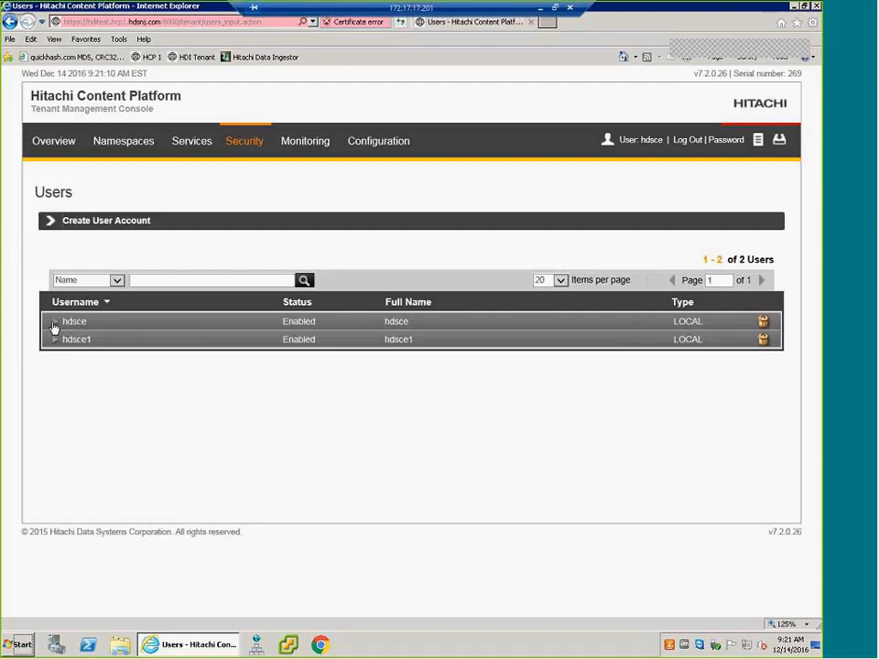
# - Review the hdsce user's data access permissions for the system-install namespace
pyautogui.click(56, 325)
pyautogui.scroll(-3, 129, 439)
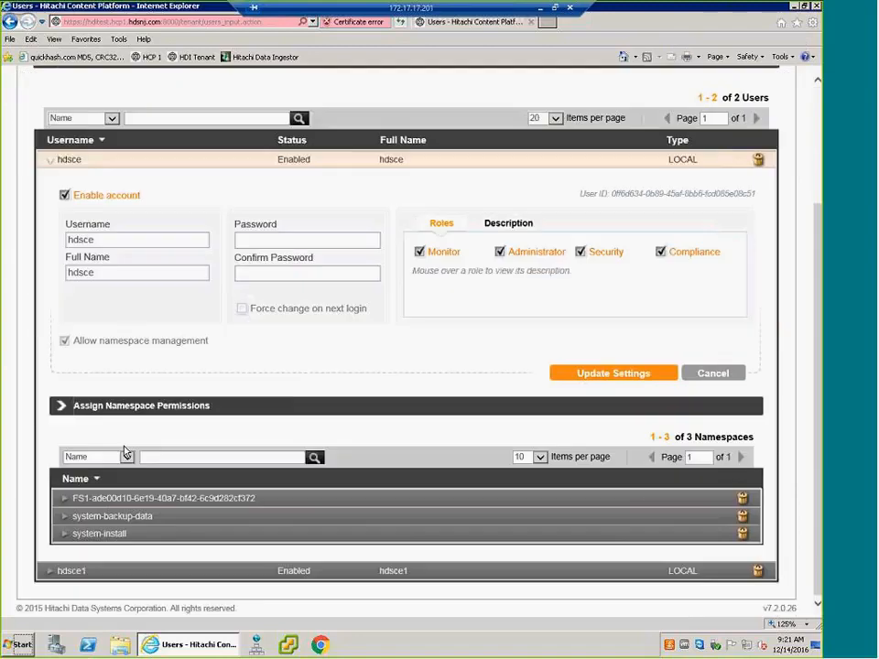
pyautogui.click(64, 533)
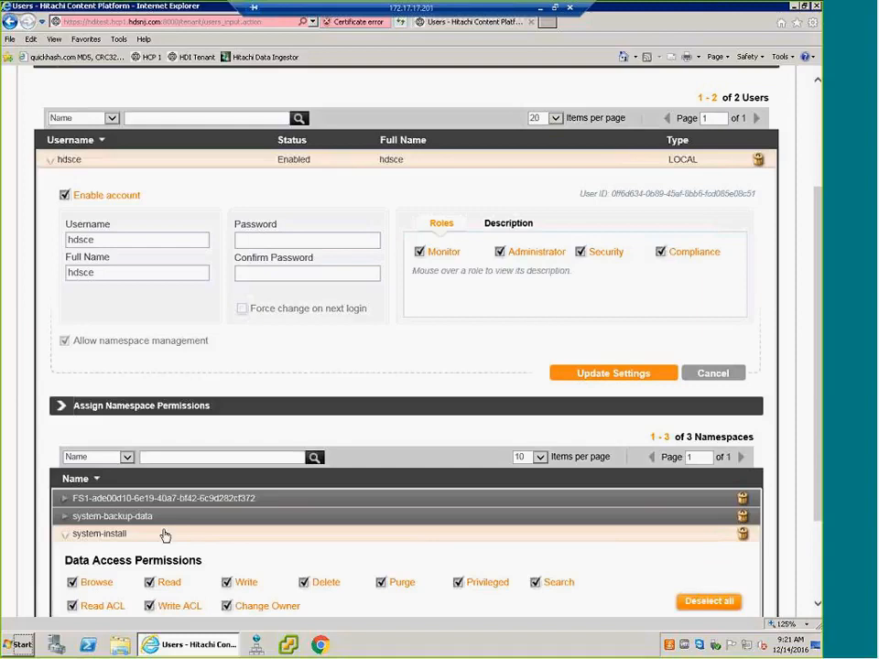
pyautogui.click(64, 536)
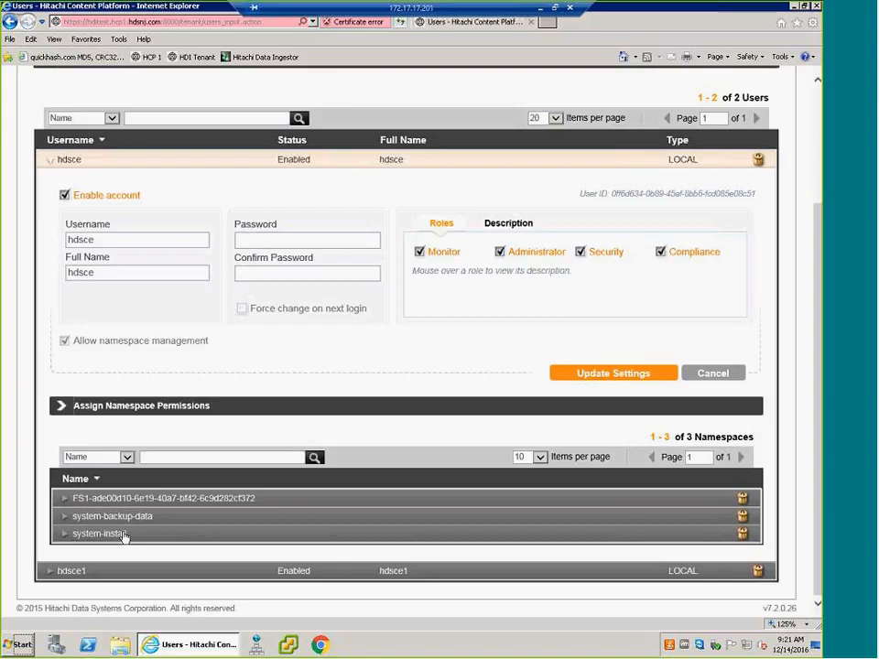
pyautogui.scroll(3, 379, 408)
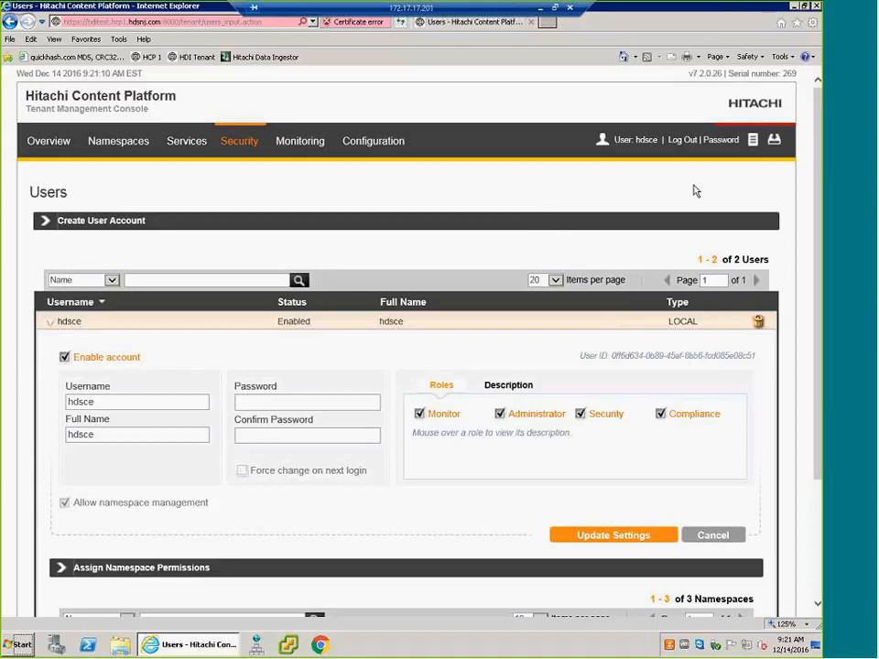
# - Download the HCP-DM Windows installer from the tenant console's tools and run hcpdm.exe from the Downloads folder
pyautogui.click(773, 140)
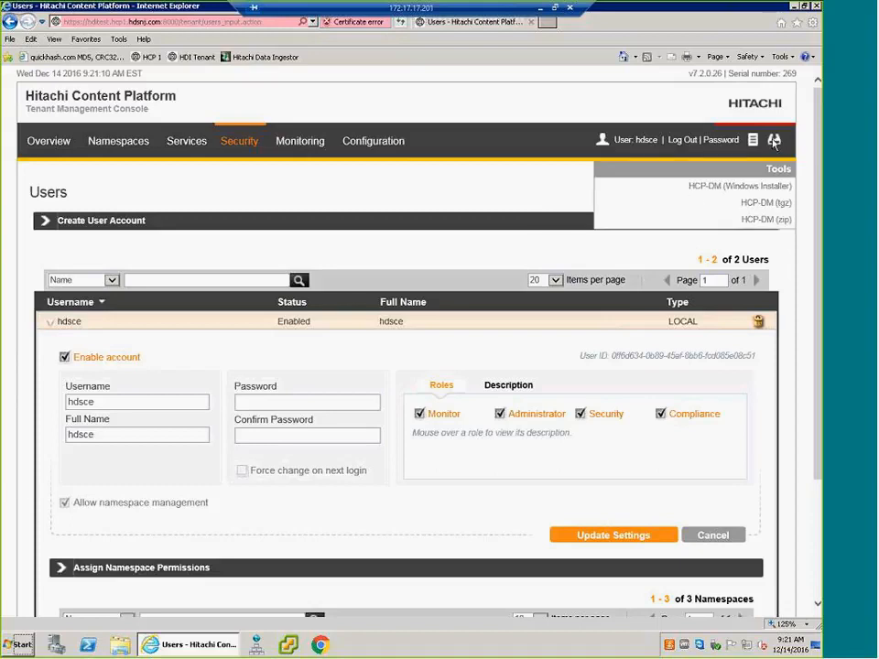
pyautogui.click(762, 187)
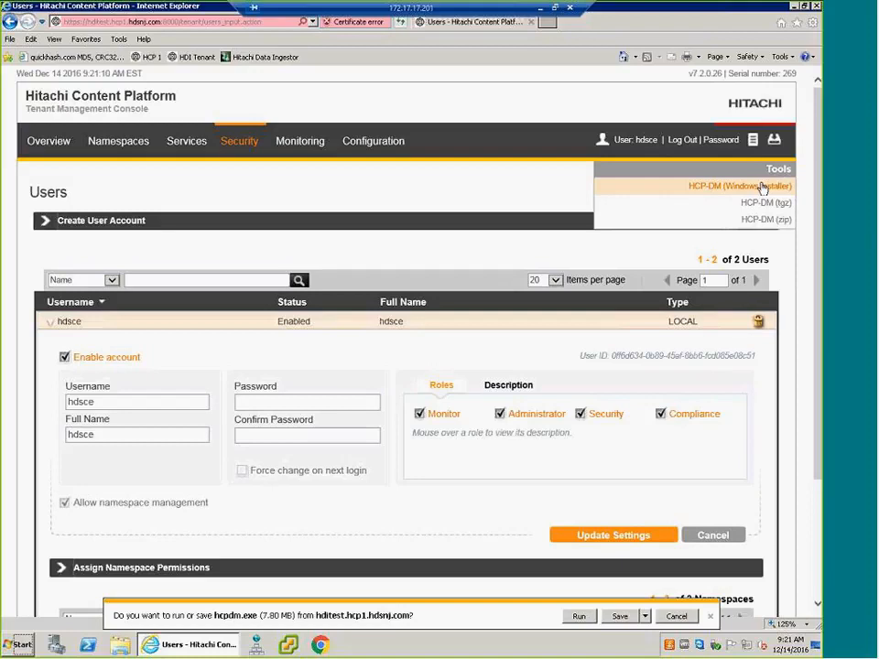
pyautogui.click(620, 618)
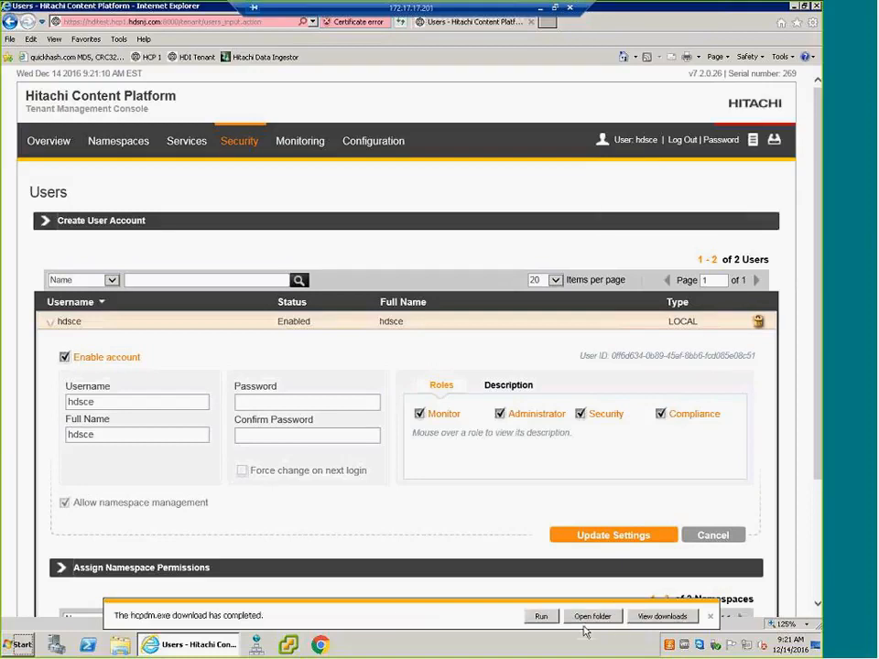
pyautogui.click(591, 617)
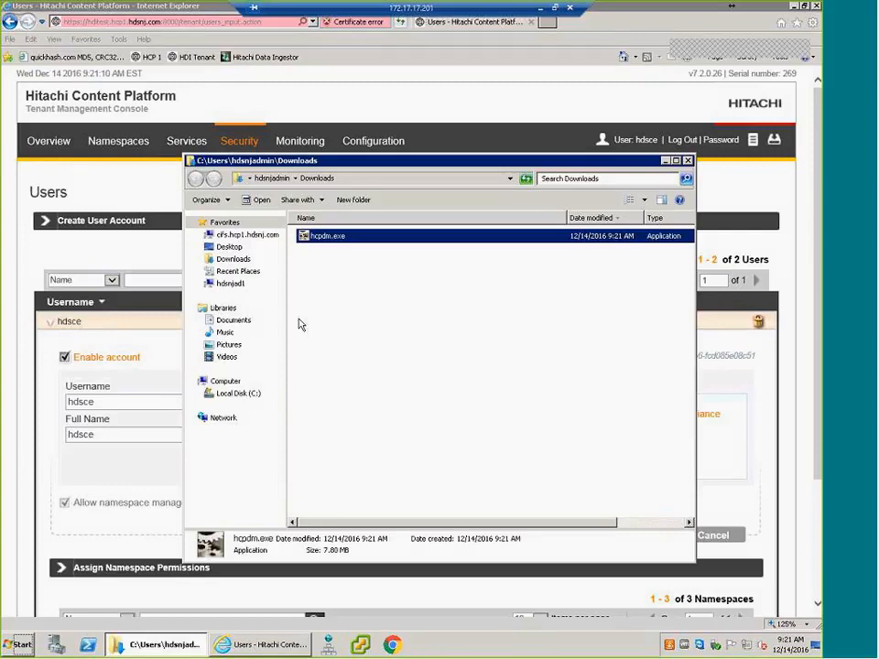
pyautogui.doubleClick(347, 238)
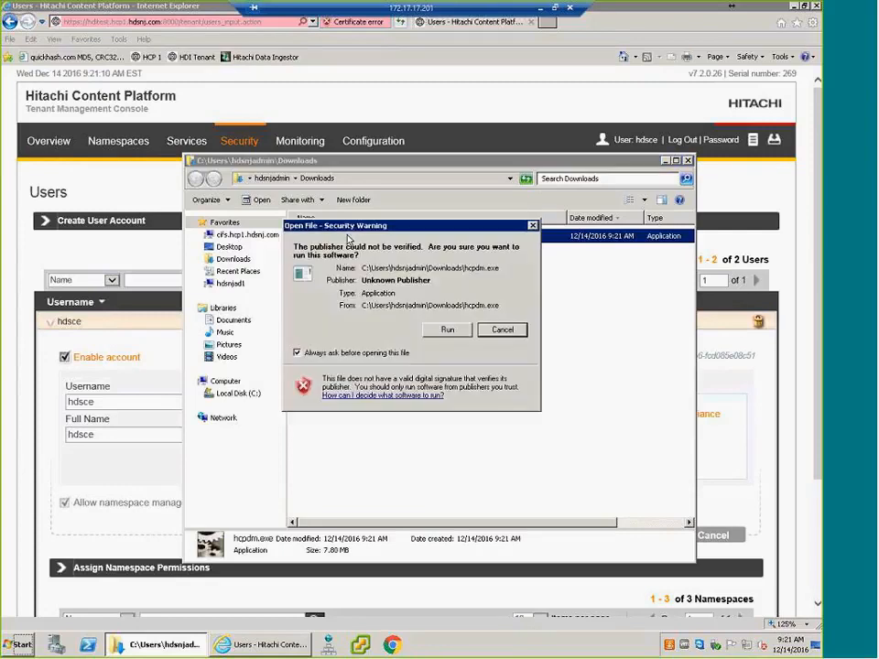
pyautogui.click(449, 330)
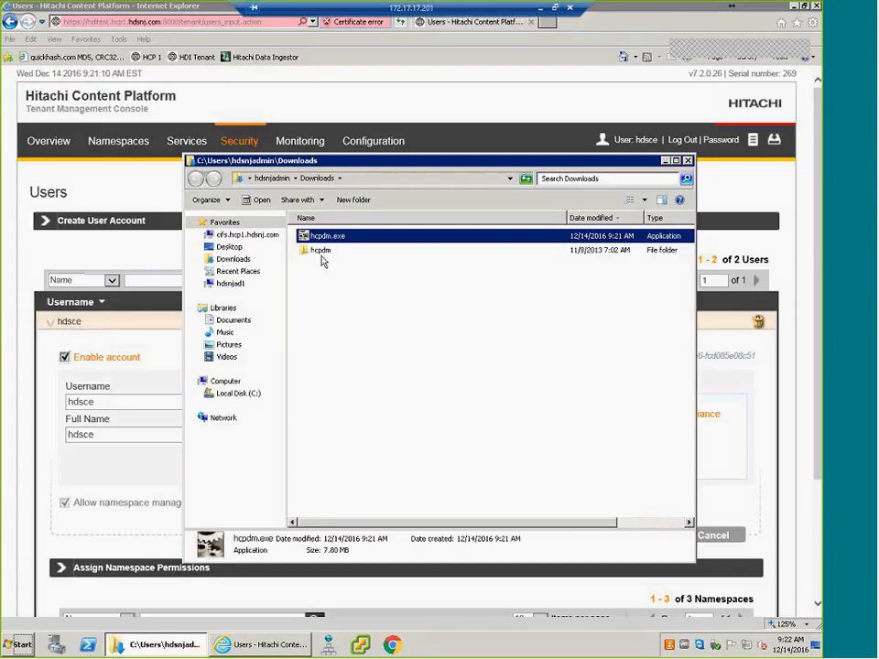
# - Move the extracted hcpdm folder to the desktop, merging it with the existing folder and skipping all duplicate files
pyautogui.moveTo(324, 257); pyautogui.dragTo(230, 249)
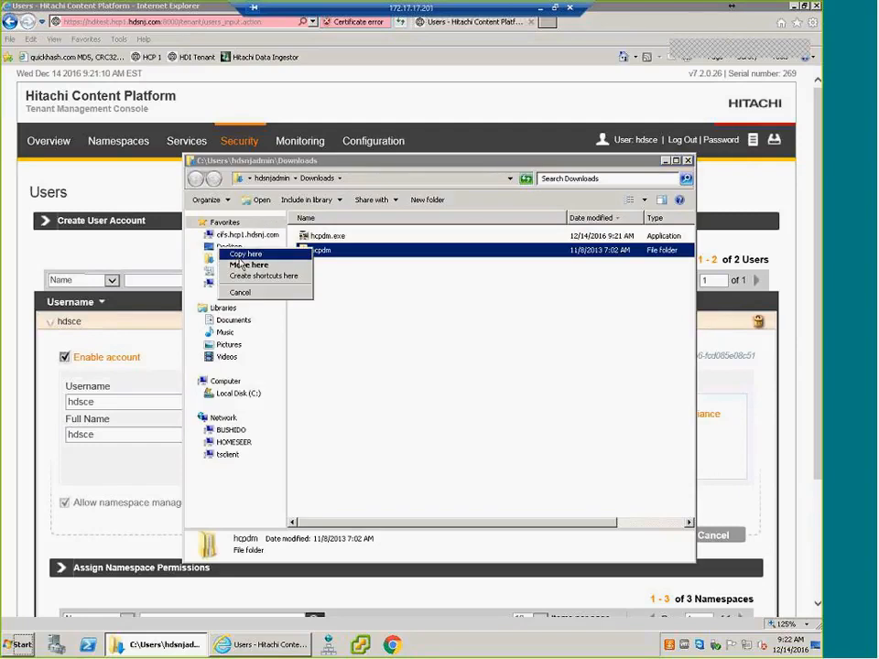
pyautogui.click(248, 264)
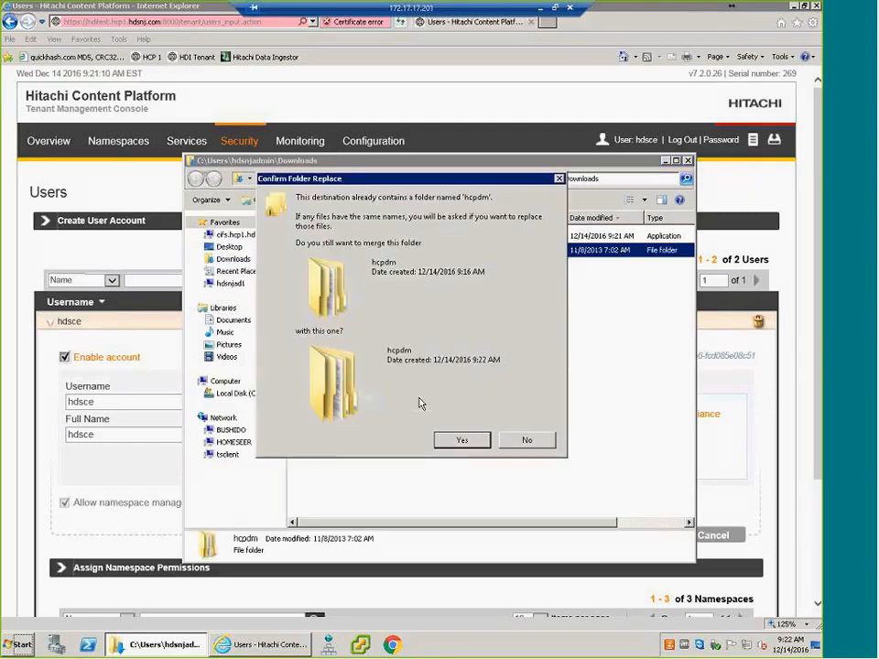
pyautogui.click(463, 440)
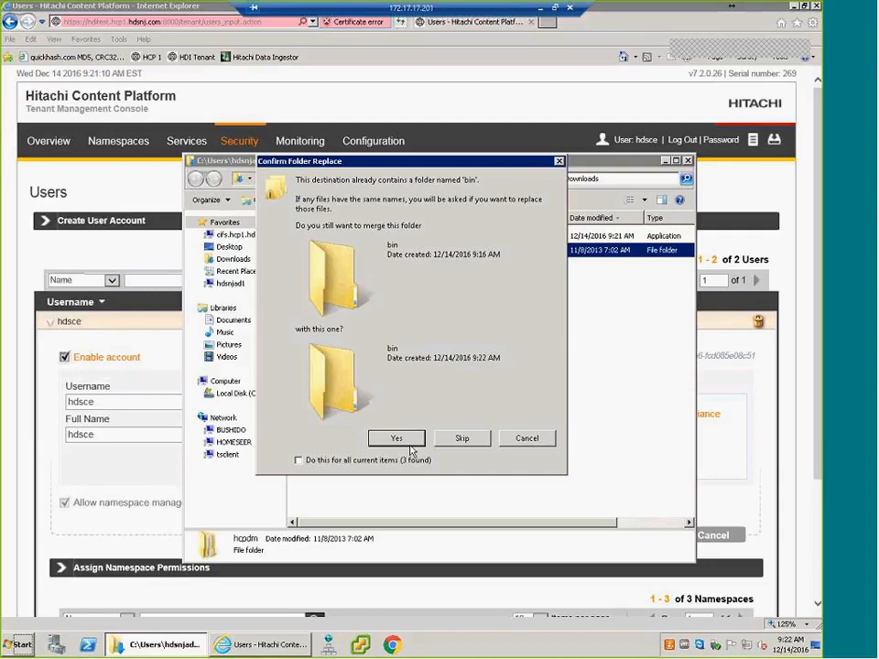
pyautogui.click(311, 459)
pyautogui.click(397, 437)
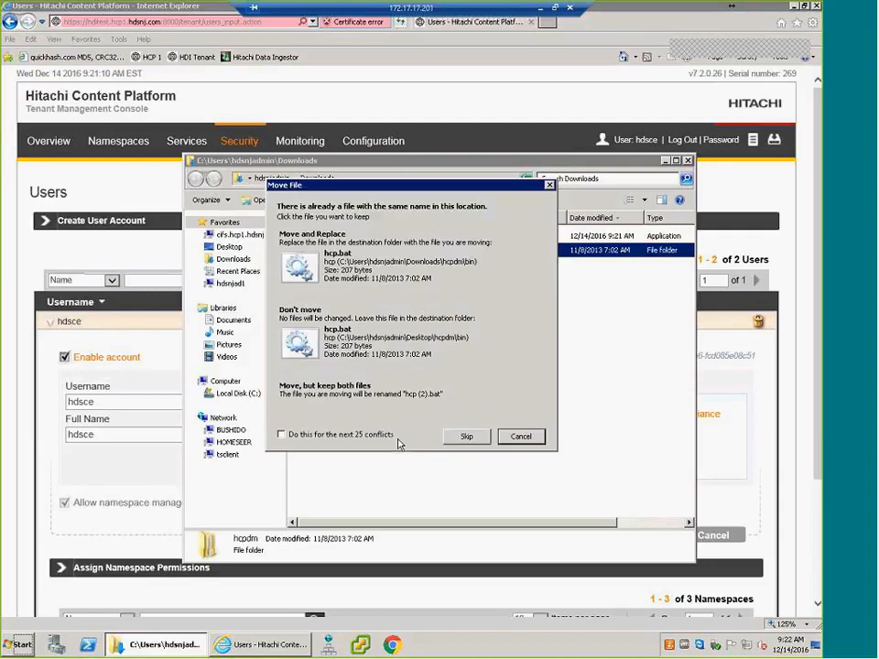
pyautogui.click(466, 436)
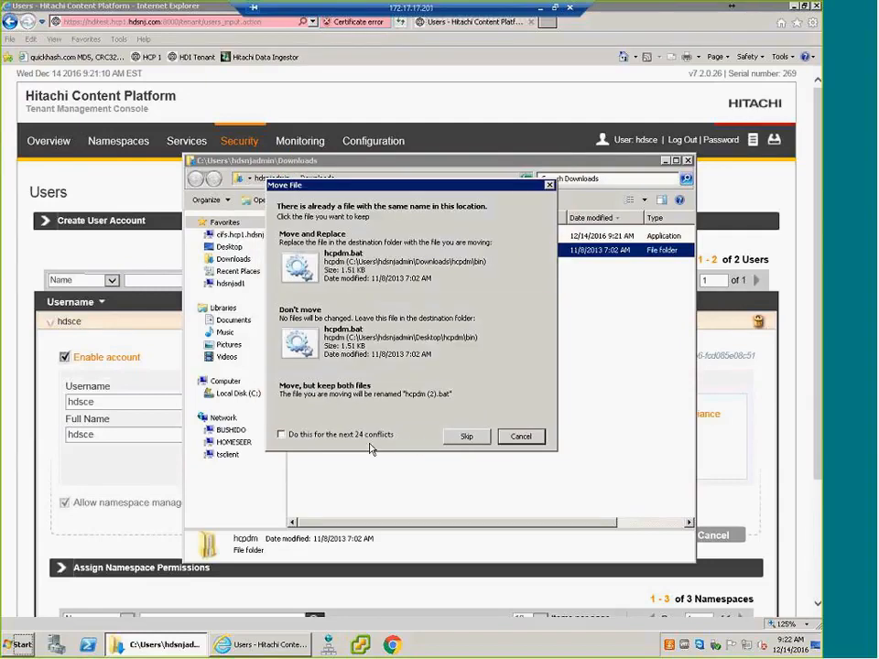
pyautogui.click(282, 434)
pyautogui.click(466, 436)
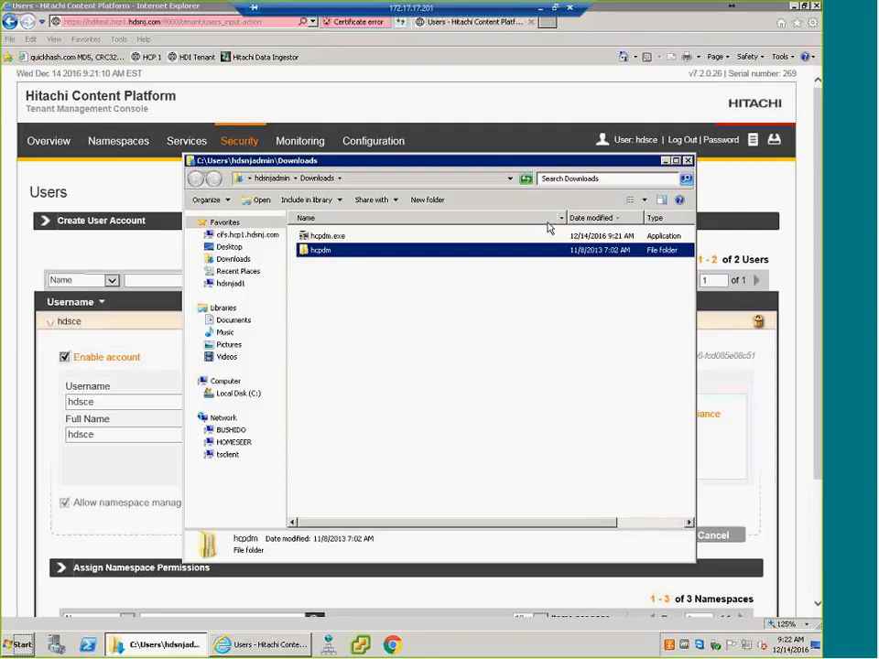
pyautogui.click(688, 161)
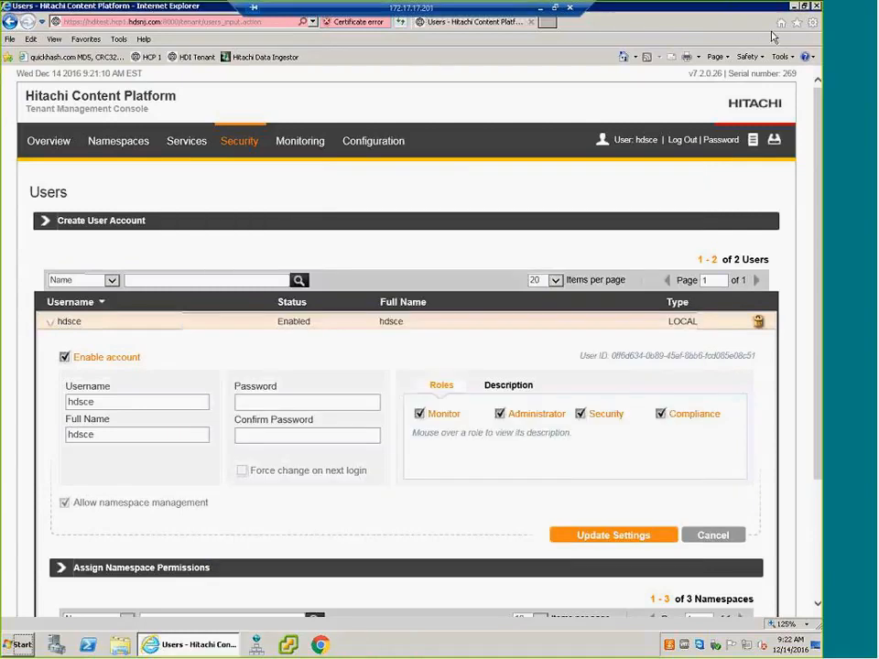
# - Place the hcpdm folder above the FOS files on the desktop and put a shortcut to its bin folder's migrator.bat beside it
pyautogui.click(792, 11)
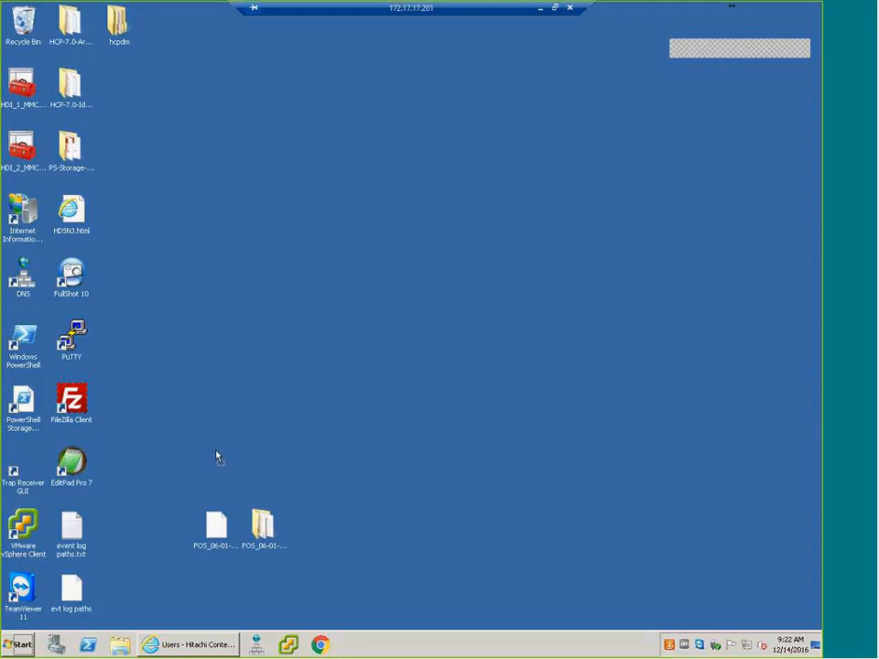
pyautogui.moveTo(212, 470); pyautogui.dragTo(214, 469)
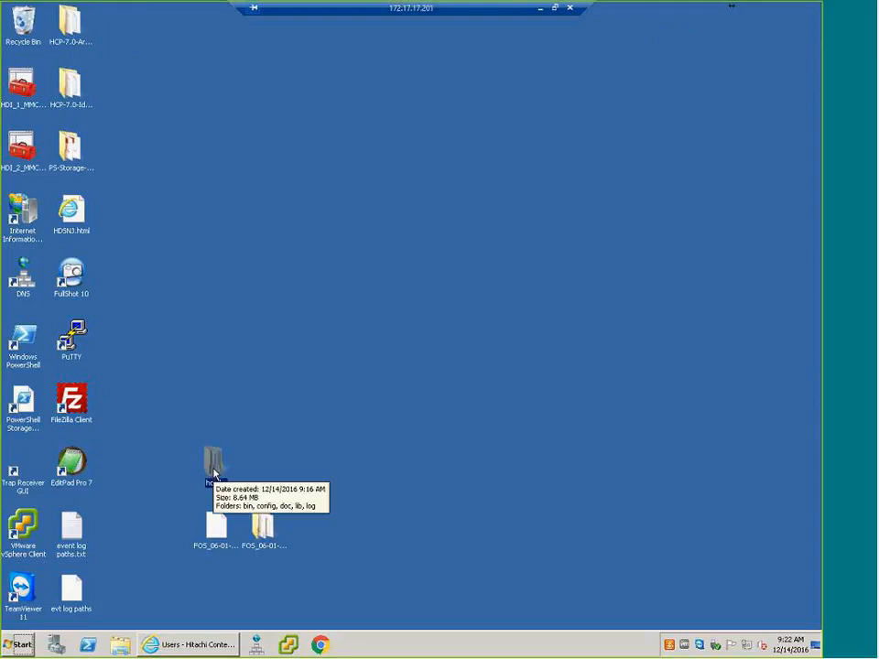
pyautogui.doubleClick(213, 465)
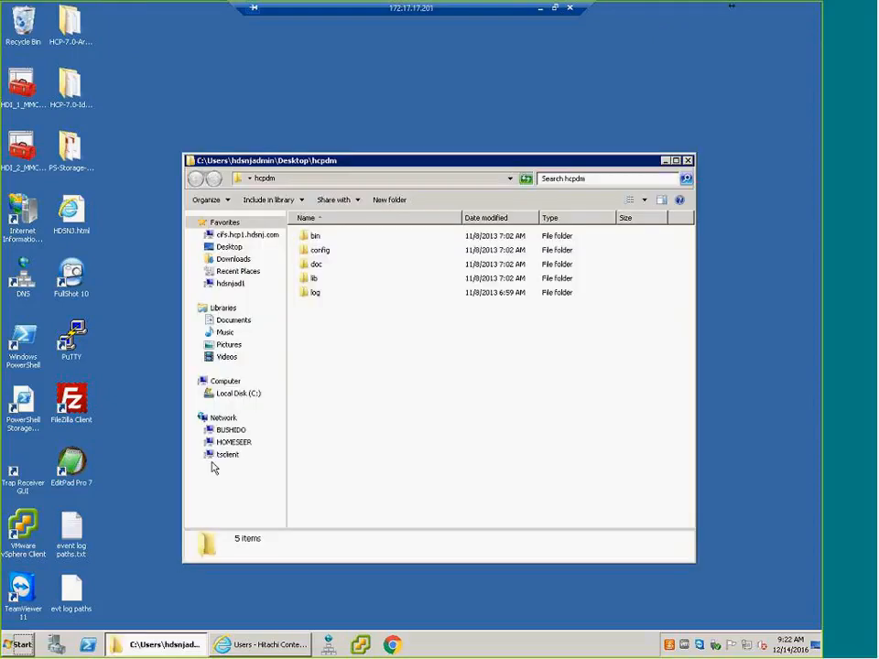
pyautogui.doubleClick(316, 236)
pyautogui.click(328, 264)
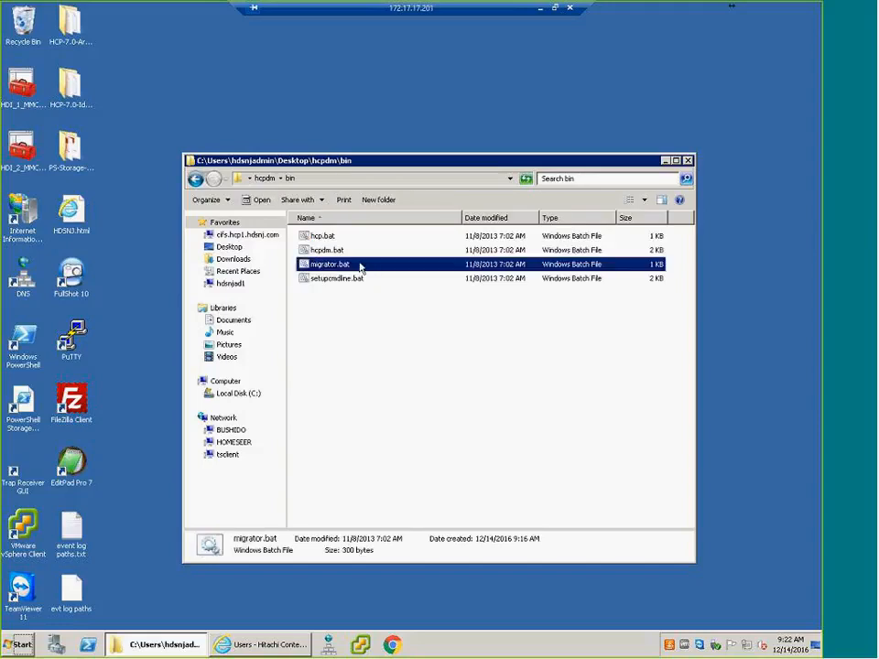
pyautogui.moveTo(360, 252); pyautogui.dragTo(355, 109)
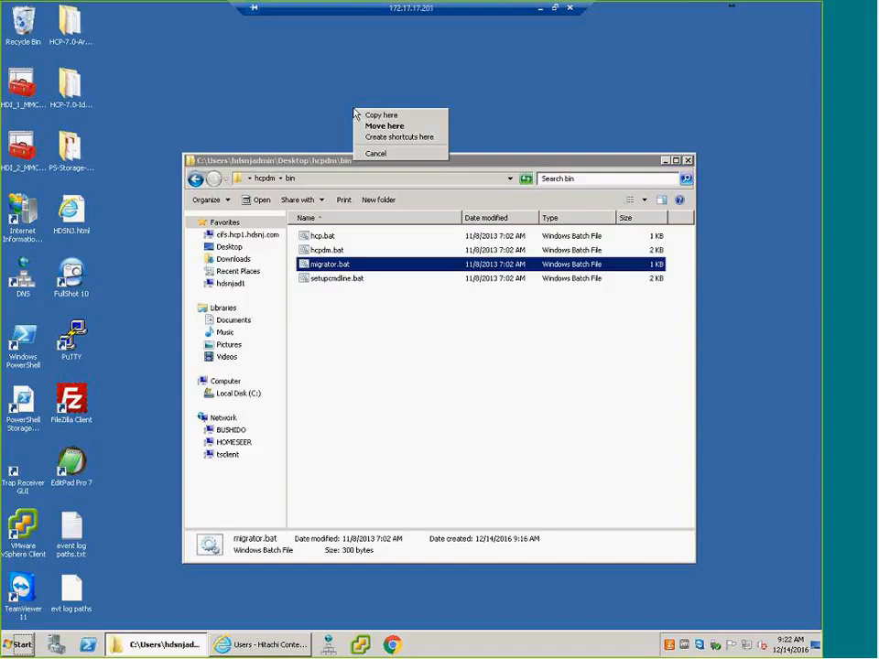
pyautogui.click(394, 136)
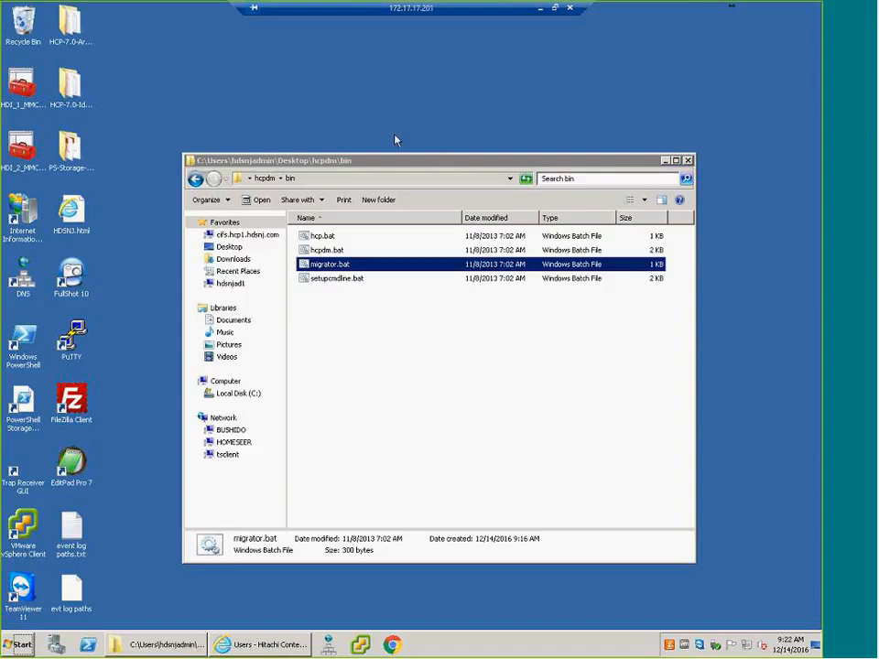
pyautogui.click(687, 161)
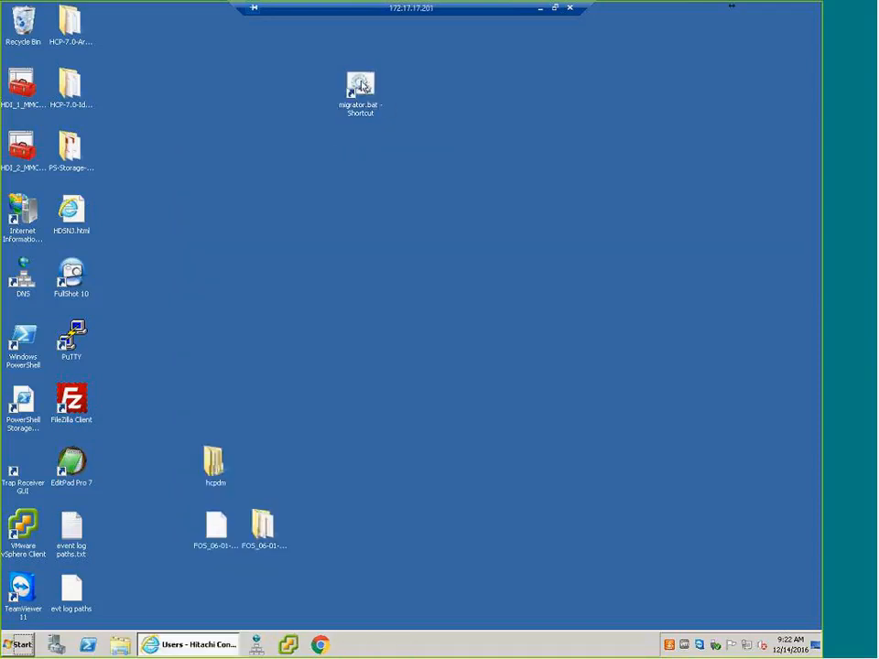
pyautogui.moveTo(360, 89); pyautogui.dragTo(257, 464)
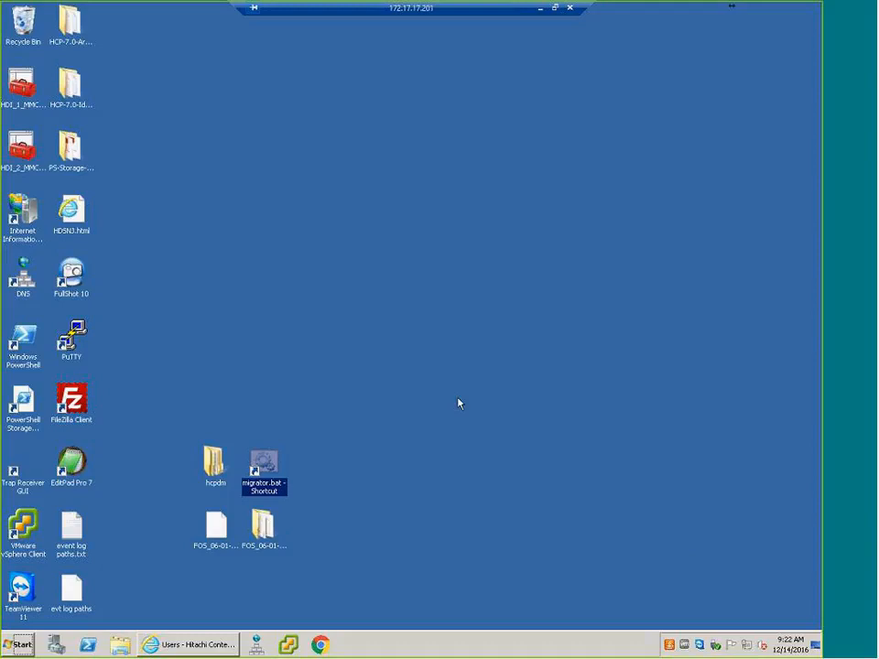
# - Launch HCP Data Migrator from the migrator.bat shortcut and switch the destination pane to Local File System
pyautogui.doubleClick(263, 462)
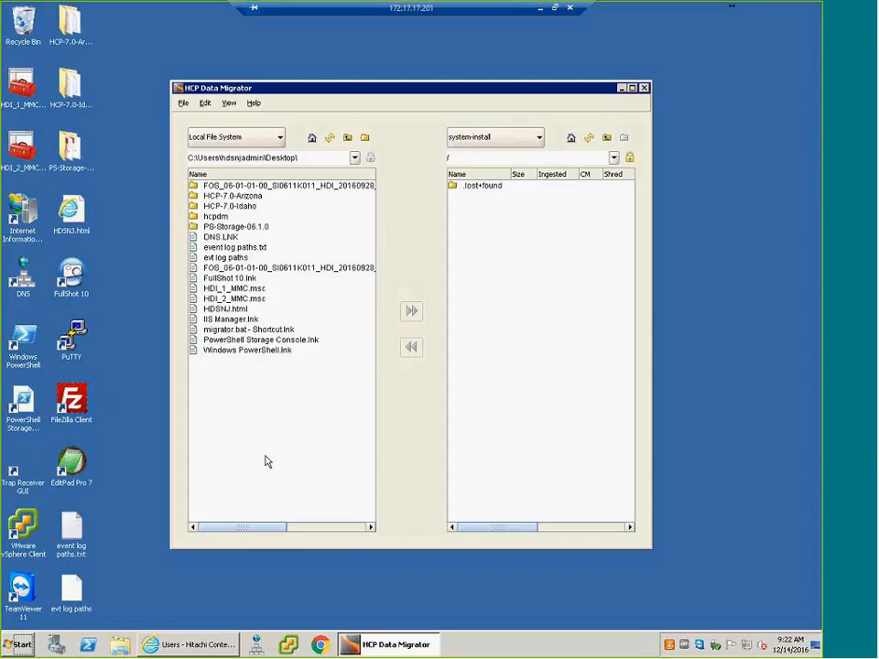
pyautogui.click(539, 139)
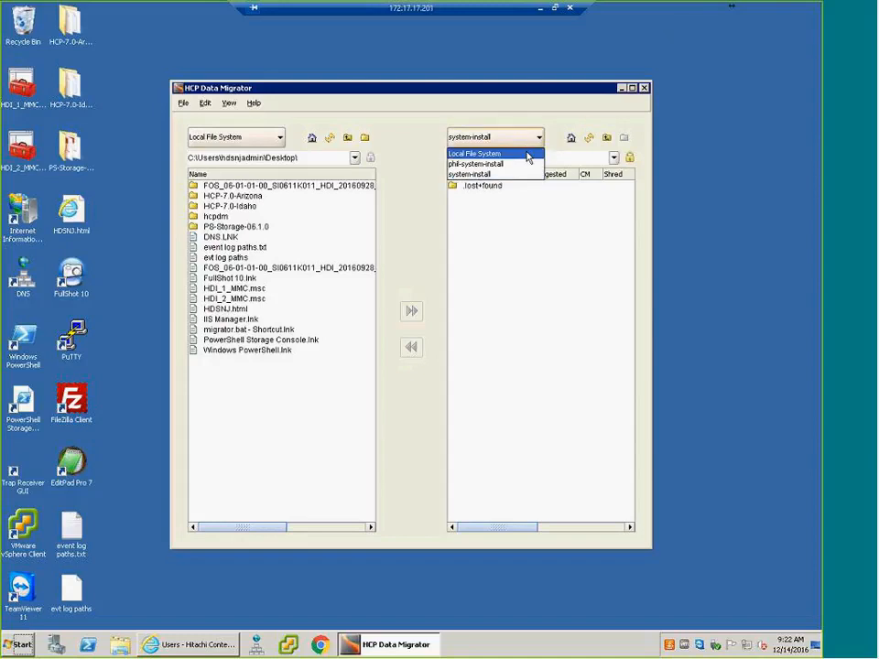
pyautogui.click(527, 153)
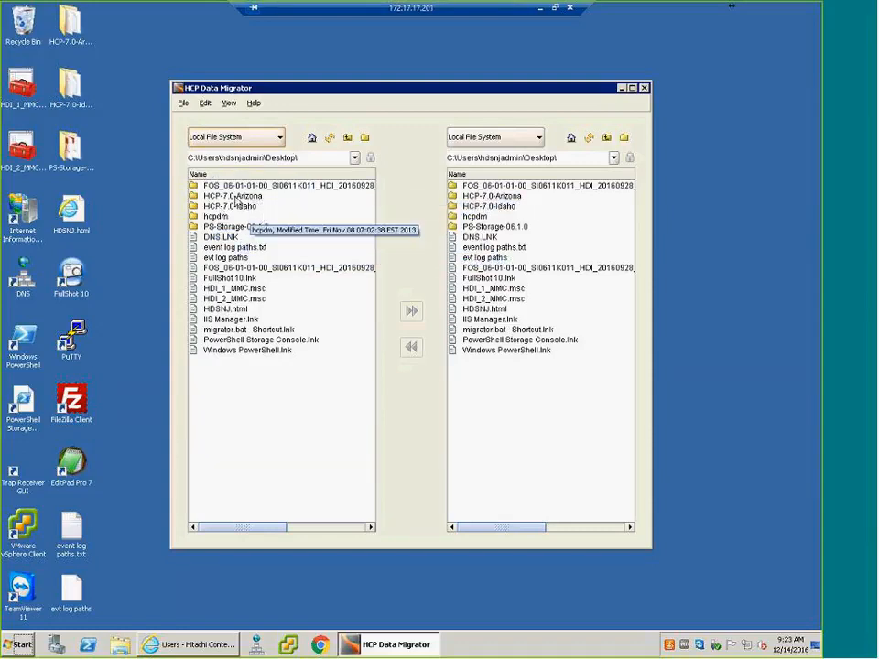
# - Open the FOS_06-01-01-00_SI0611K011_HDI_20160928_1338 folder in the source pane, moving the window to uncover the desktop's FOS files
pyautogui.click(263, 188)
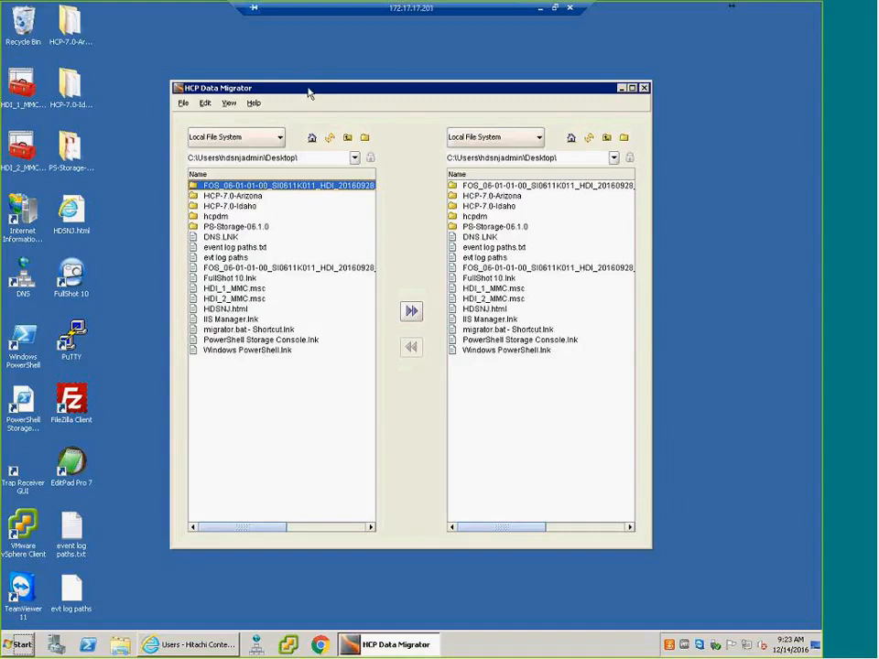
pyautogui.moveTo(309, 93); pyautogui.dragTo(306, 54)
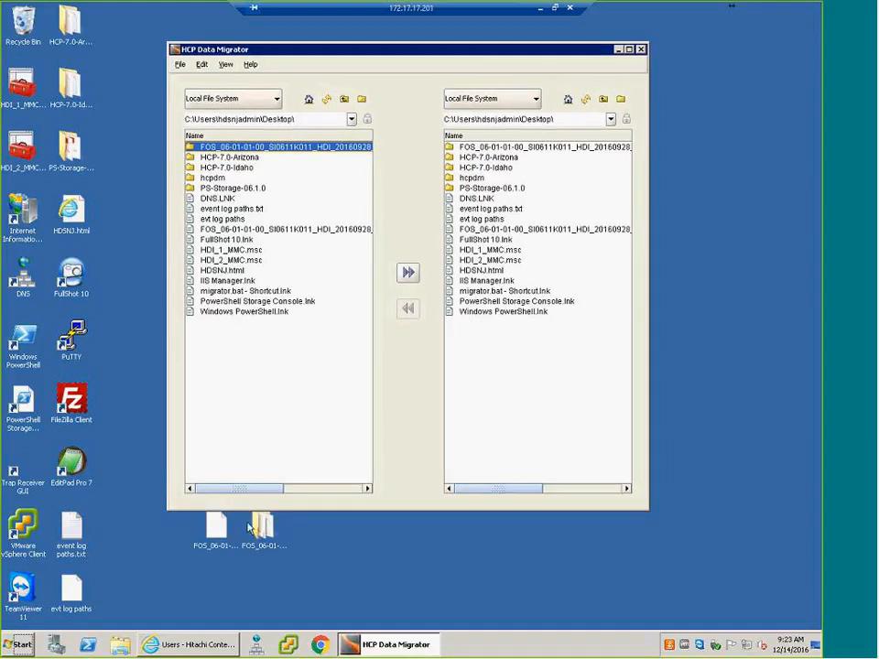
pyautogui.doubleClick(229, 149)
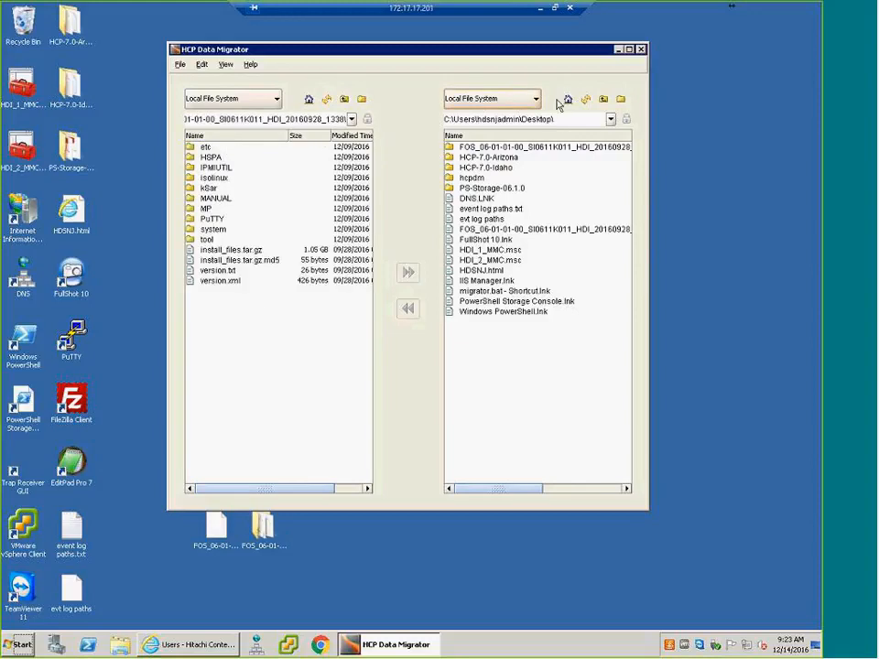
# - Review the system-install namespace profile's type, connection and access settings, and test its connection to the namespace
pyautogui.click(180, 65)
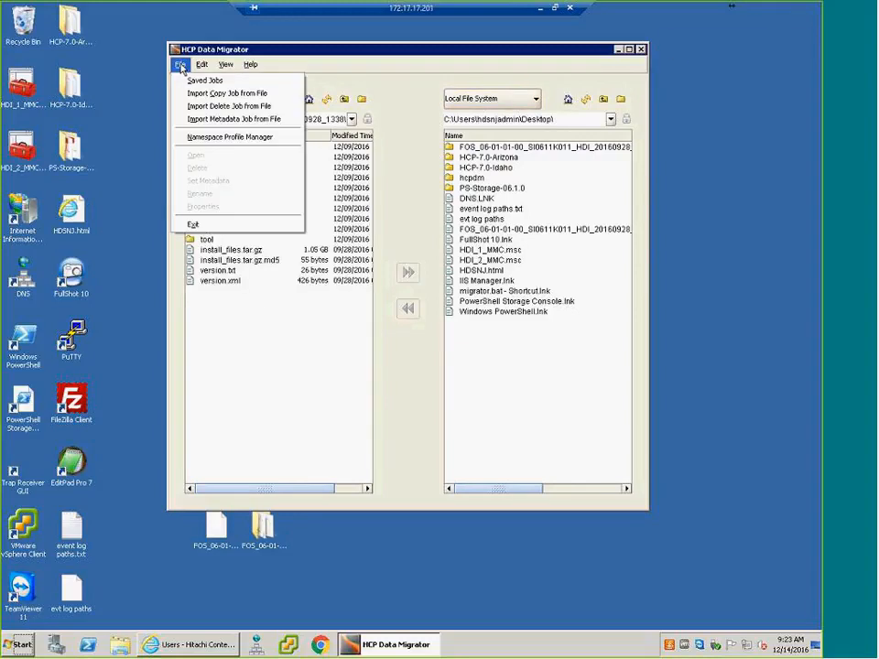
pyautogui.click(203, 137)
pyautogui.click(317, 216)
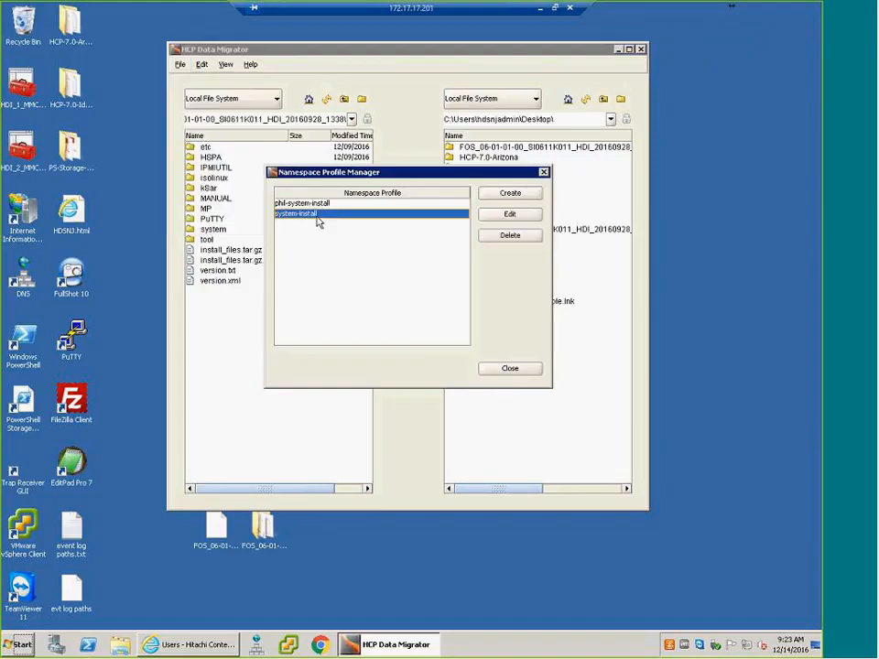
pyautogui.click(509, 216)
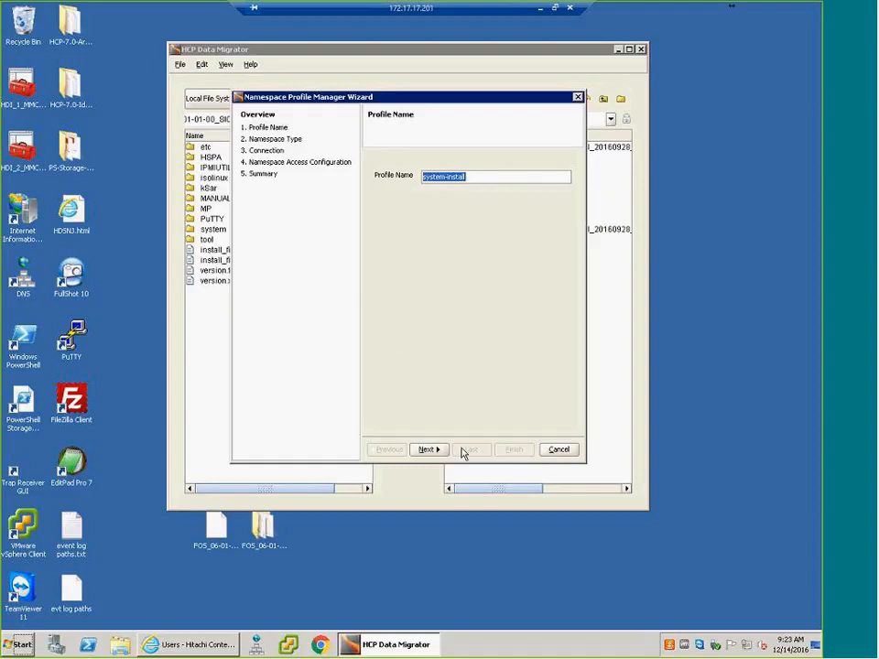
pyautogui.click(428, 450)
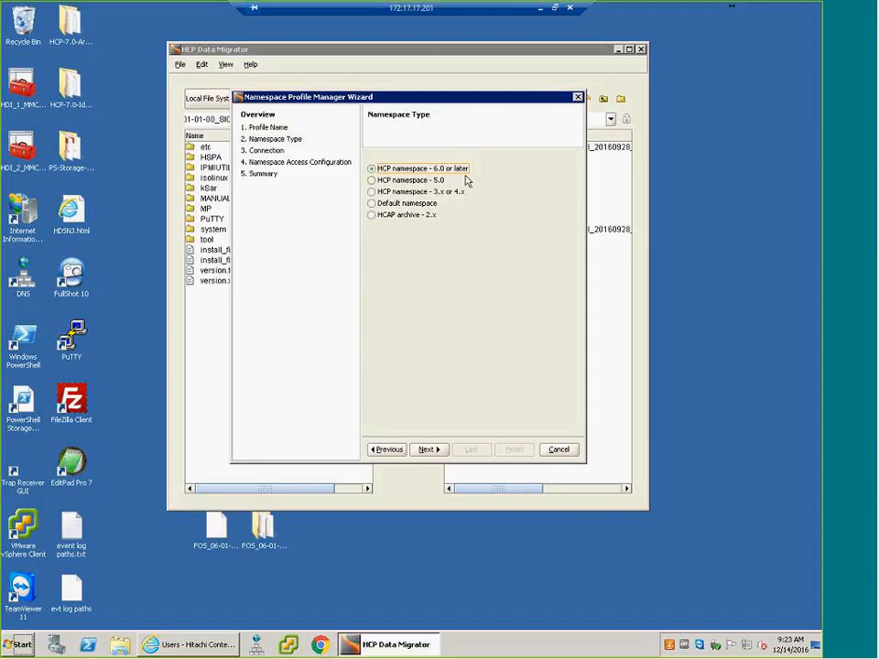
pyautogui.click(426, 450)
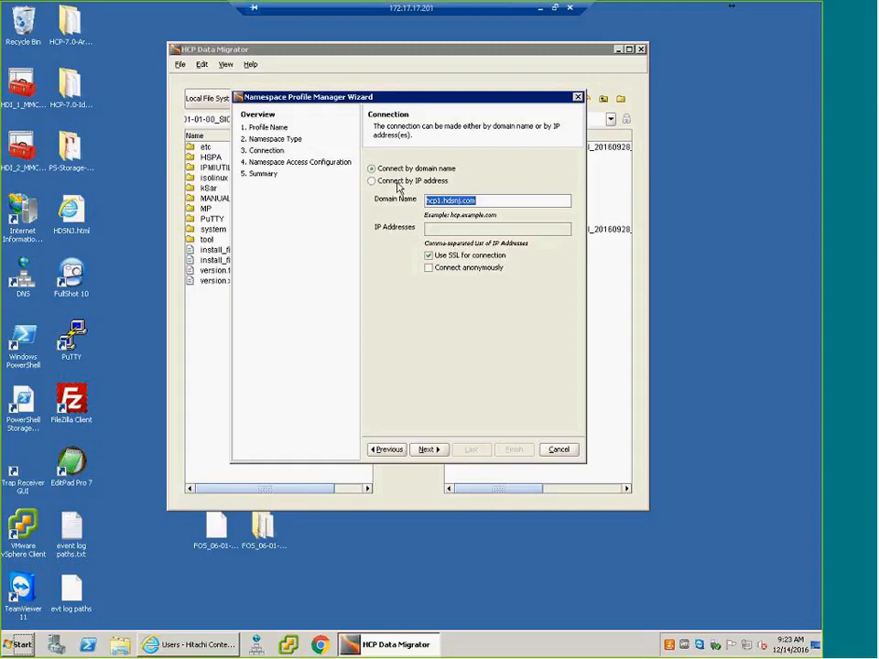
pyautogui.click(427, 449)
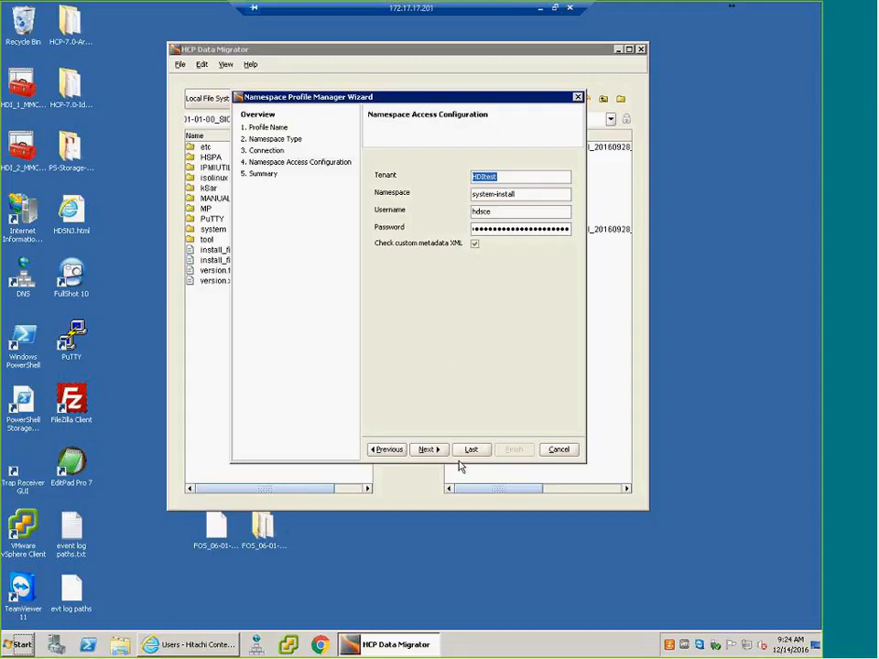
pyautogui.click(427, 451)
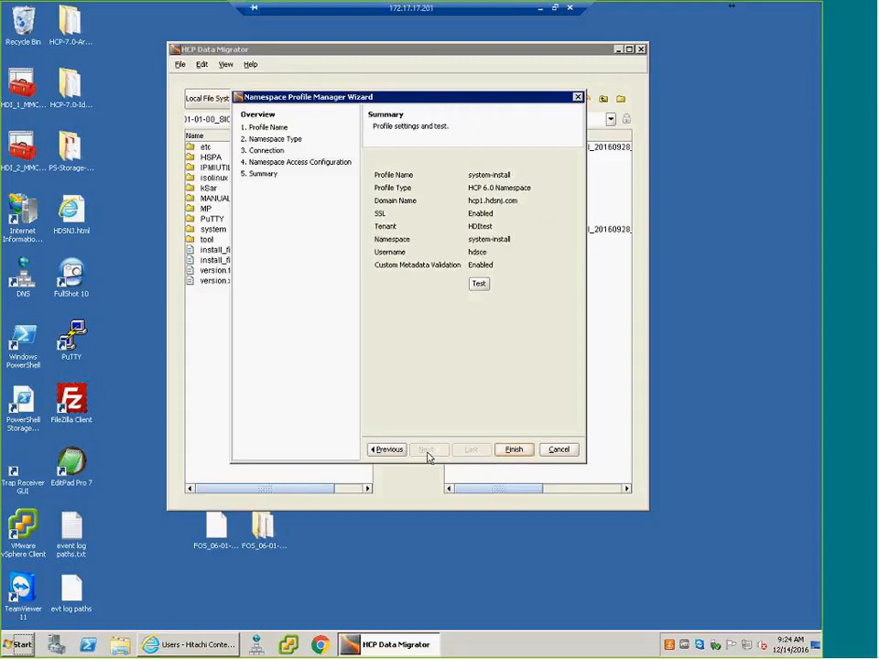
pyautogui.click(480, 284)
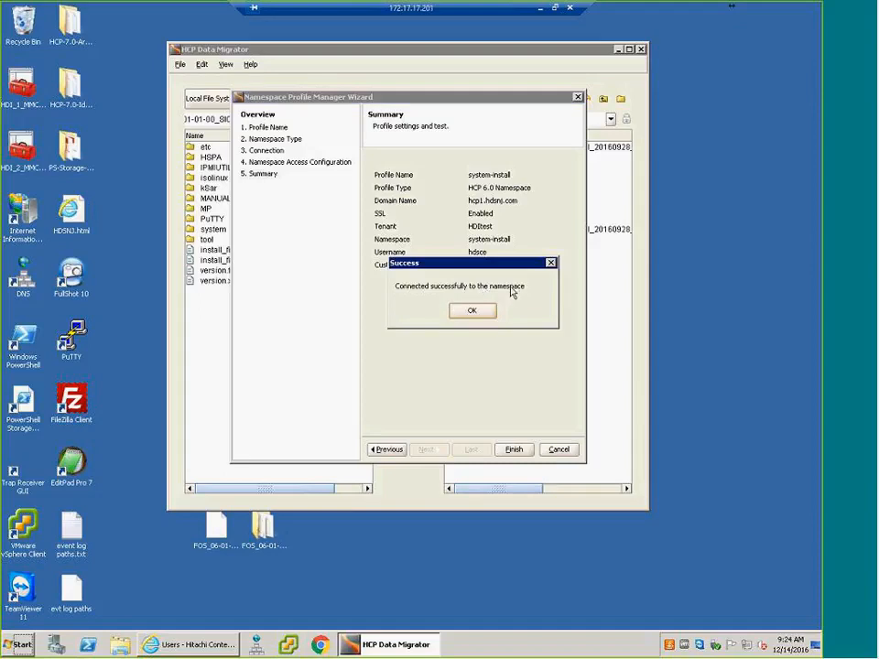
# - Finish the system-install profile check, leave the Namespace Profile Manager and switch the destination pane to the system-install profile
pyautogui.click(470, 313)
pyautogui.click(513, 449)
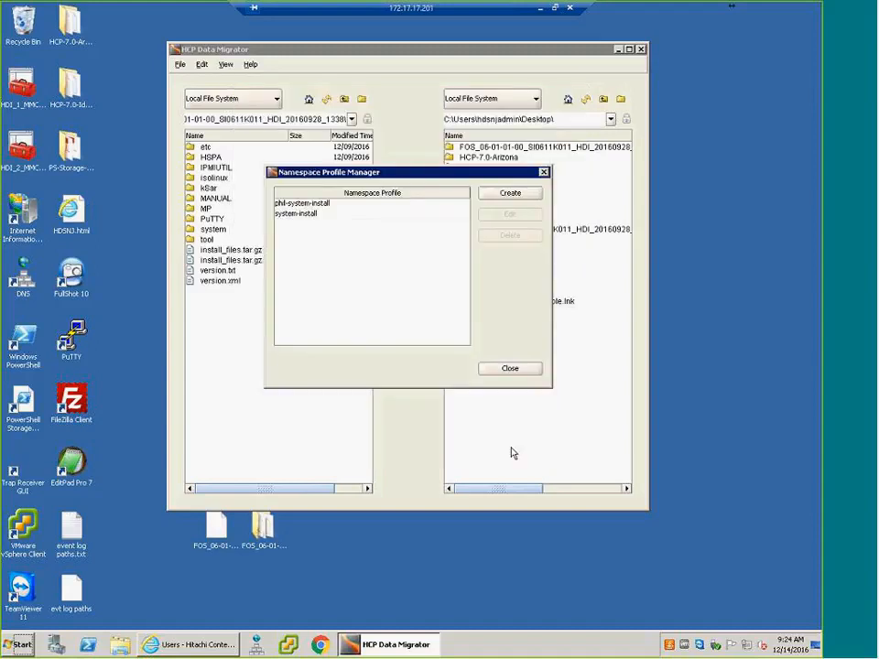
pyautogui.click(514, 369)
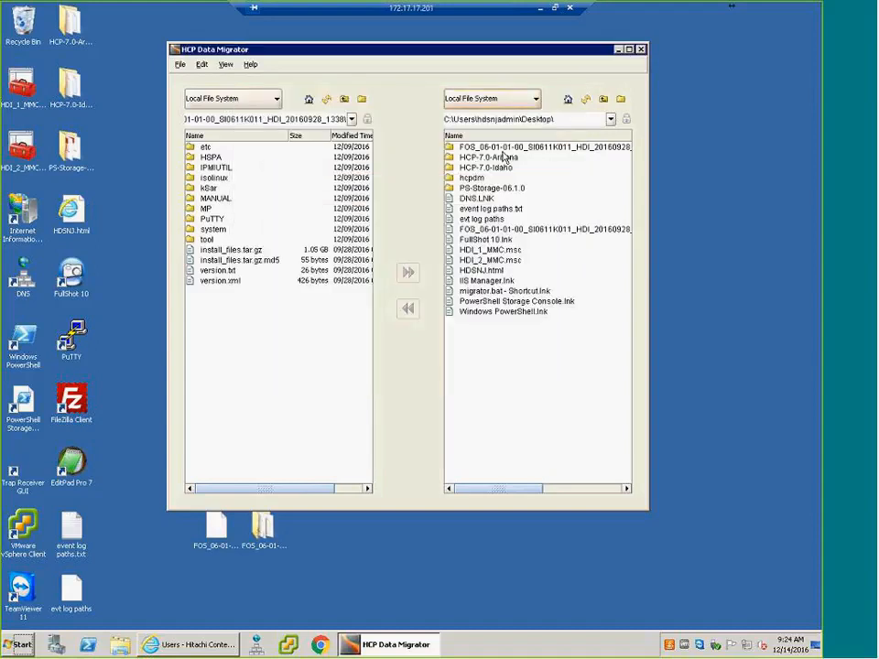
pyautogui.click(536, 99)
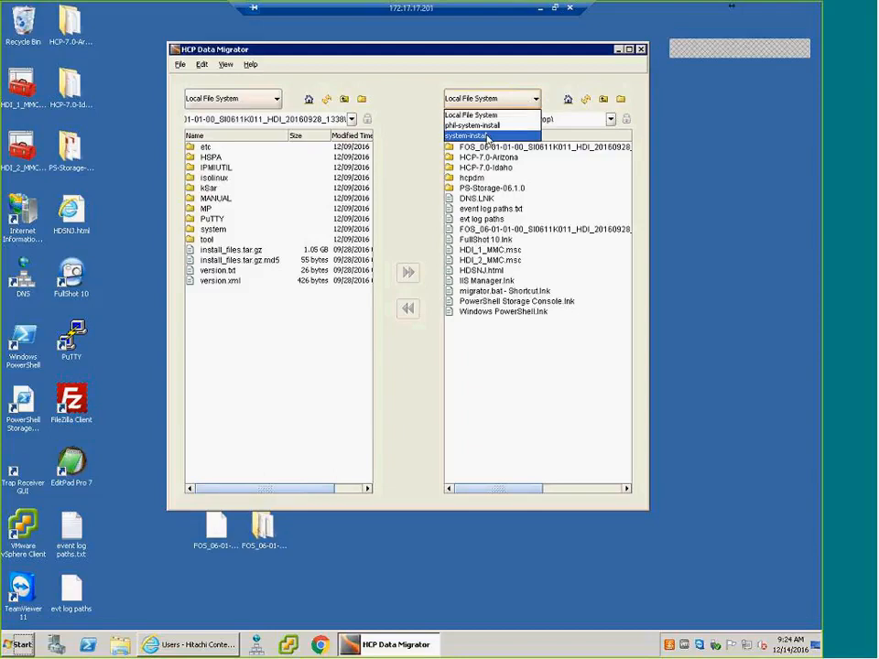
pyautogui.click(488, 137)
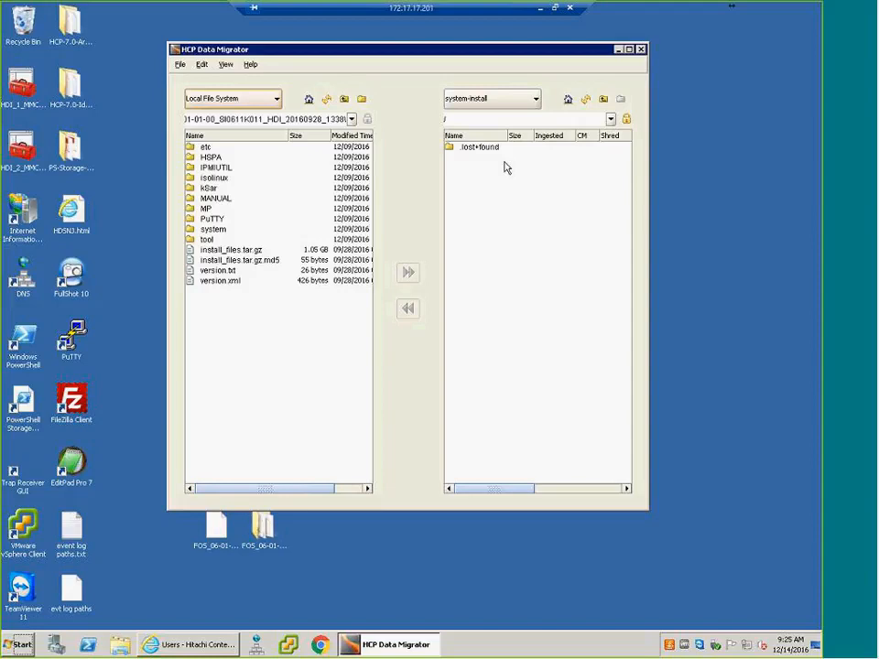
# - Create a directory named system at the root of the system-install namespace and open it
pyautogui.rightClick(471, 211)
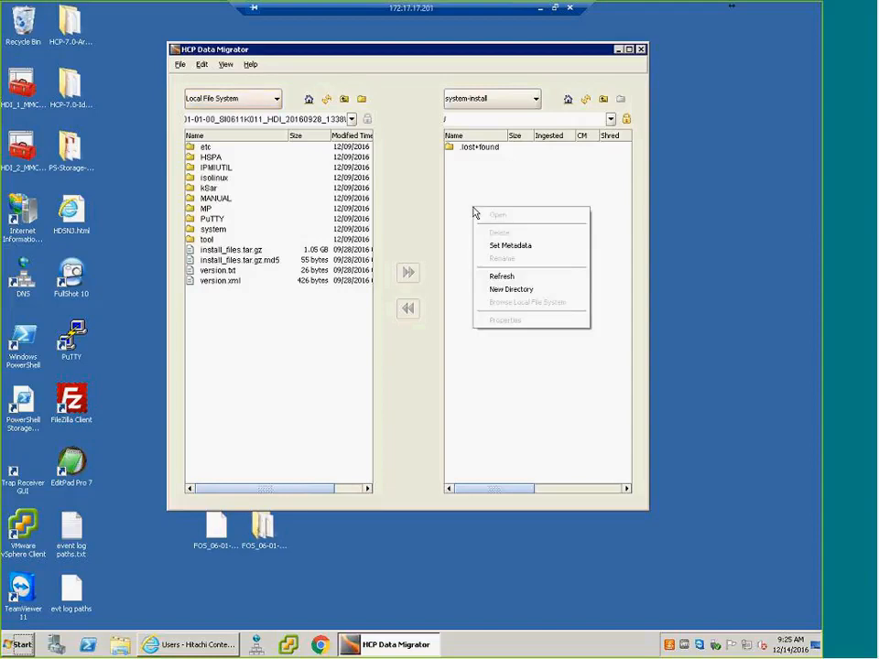
pyautogui.click(528, 290)
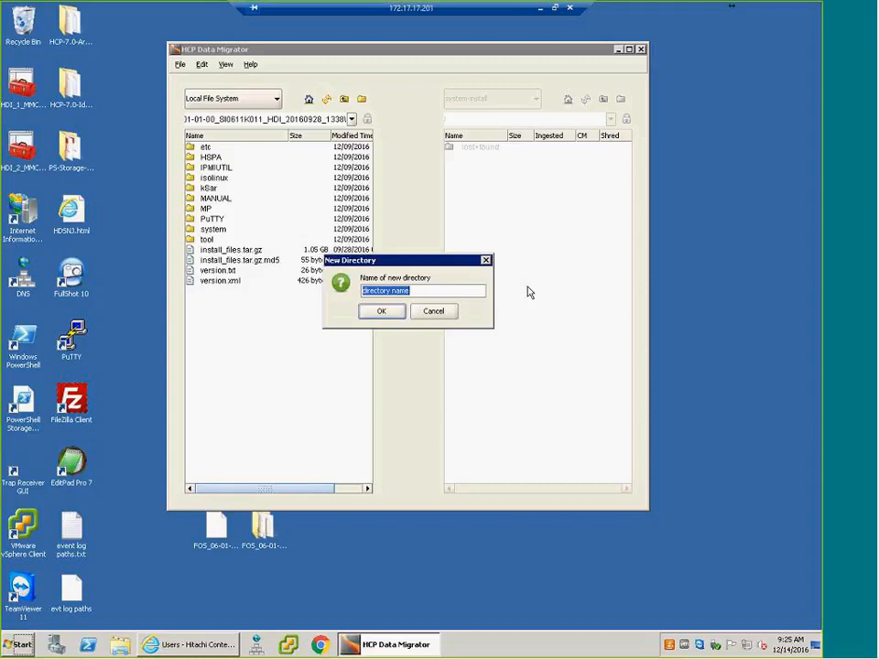
pyautogui.write('system')
pyautogui.click(382, 311)
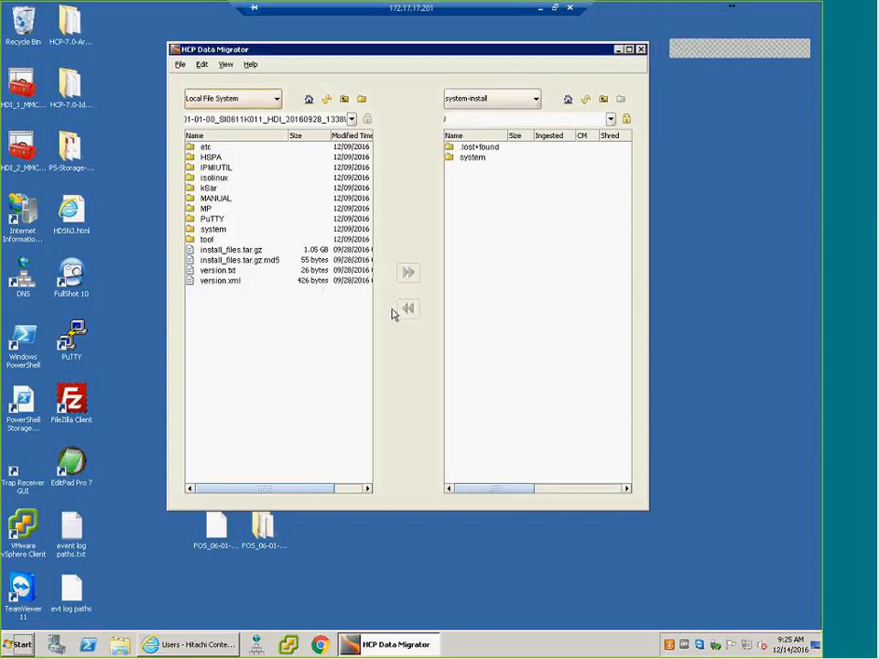
pyautogui.doubleClick(470, 159)
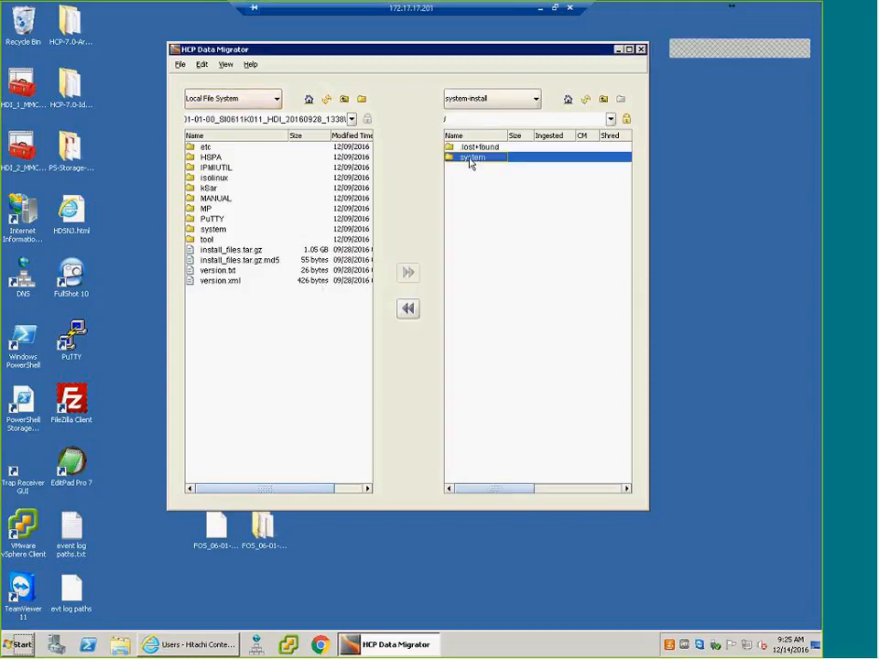
# - Create a directory named HDI inside the namespace's system directory and open it
pyautogui.rightClick(500, 231)
pyautogui.click(539, 308)
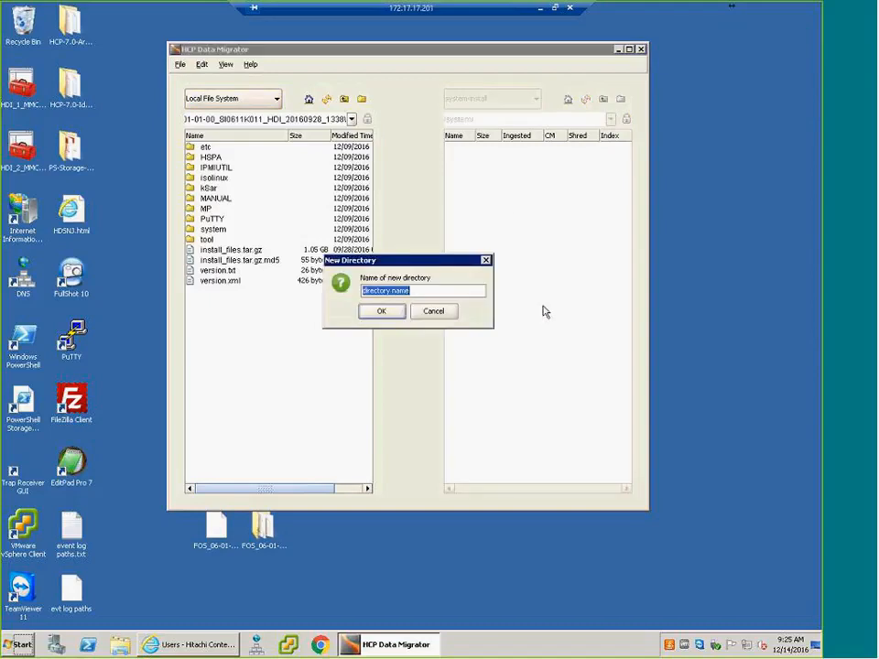
pyautogui.write('HDI')
pyautogui.click(384, 311)
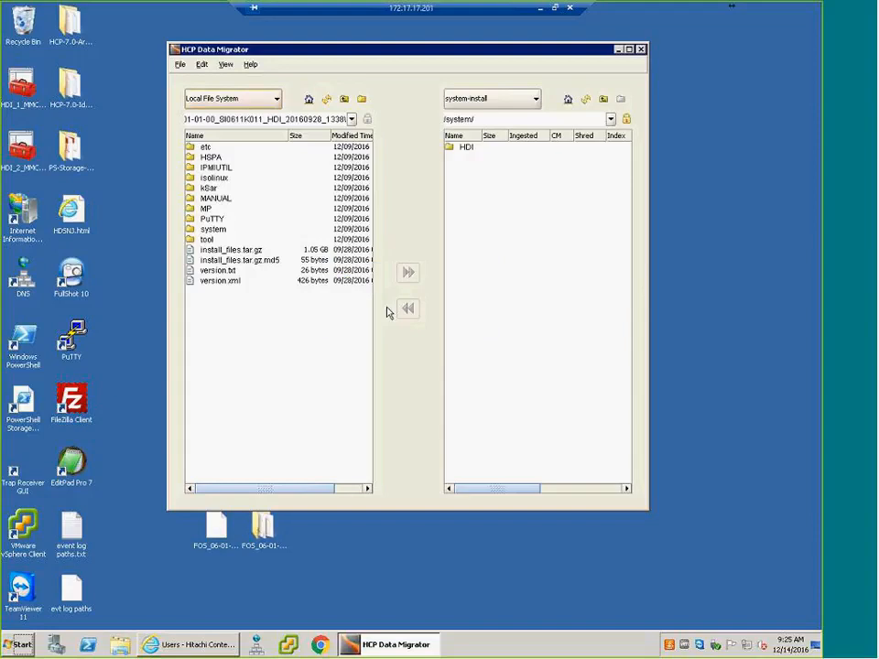
pyautogui.doubleClick(466, 147)
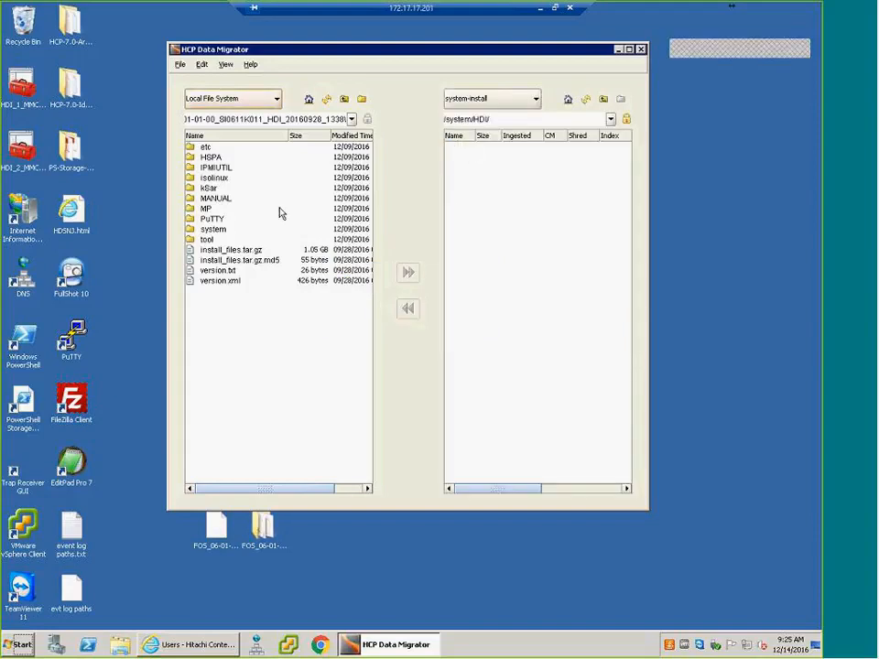
# - Set up a copy job for install_files.tar.gz into /system/HDI/, reading custom metadata from the FOS folder's version.xml when the job runs
pyautogui.click(235, 253)
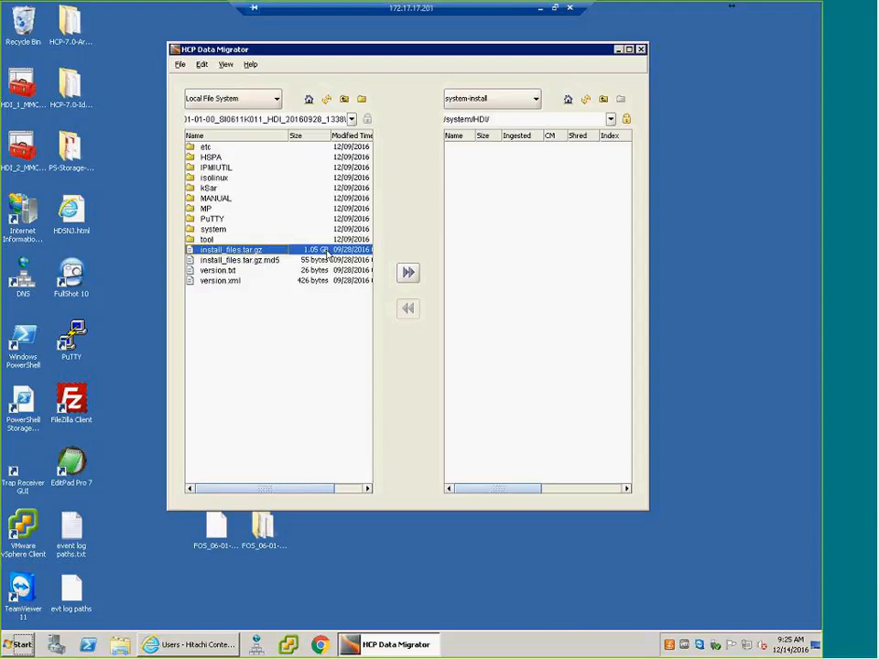
pyautogui.click(410, 276)
pyautogui.click(409, 273)
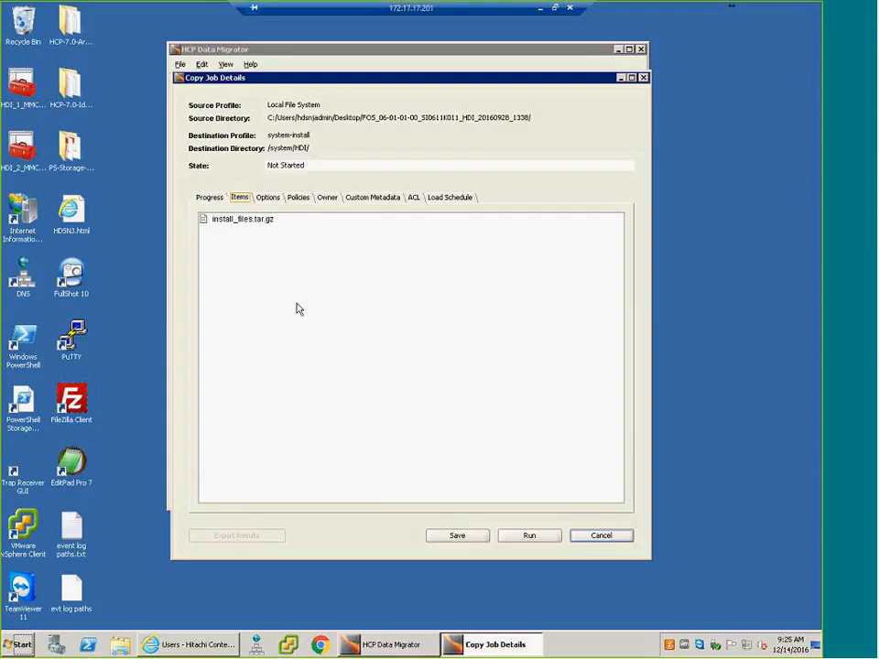
pyautogui.click(372, 200)
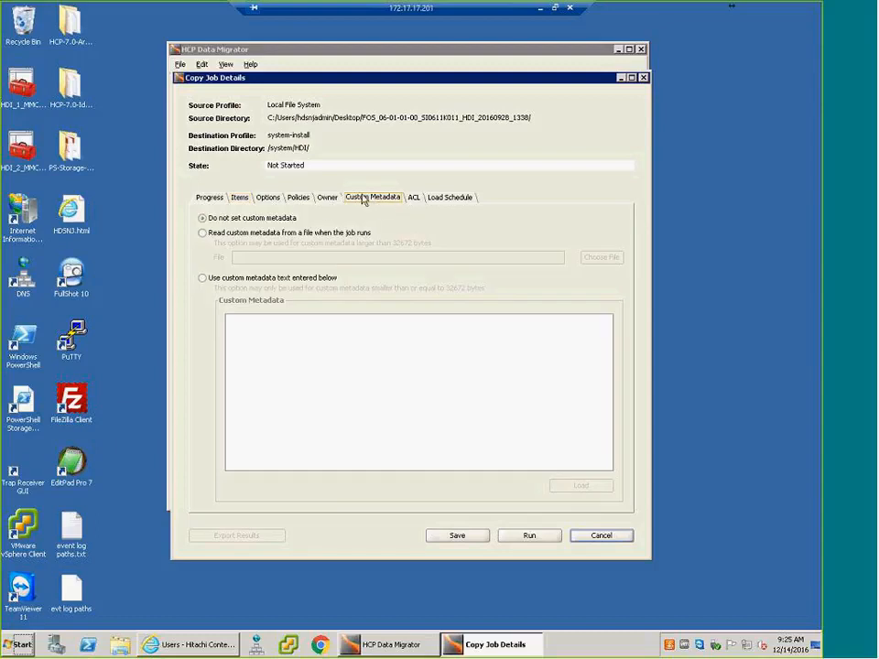
pyautogui.click(209, 234)
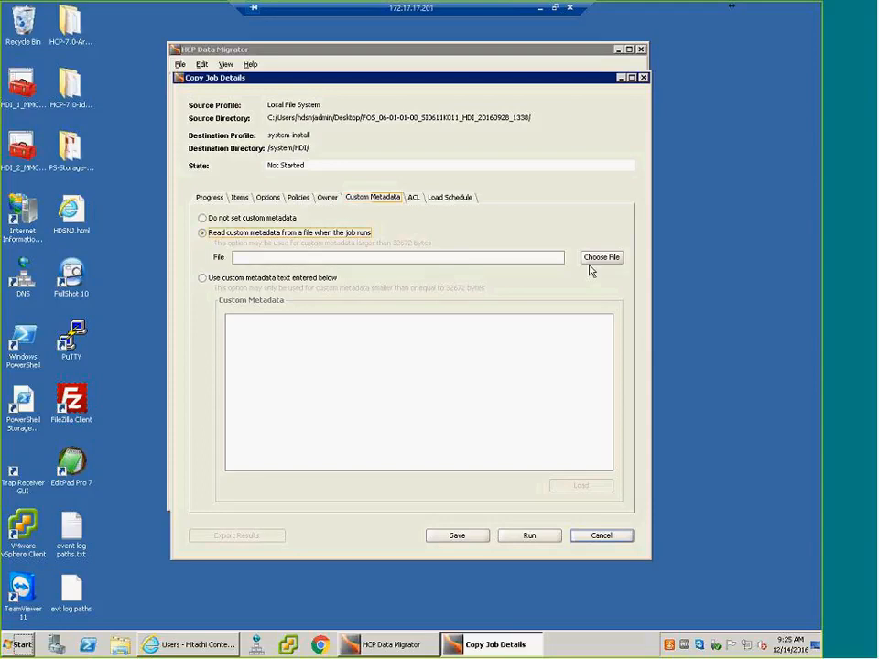
pyautogui.click(595, 258)
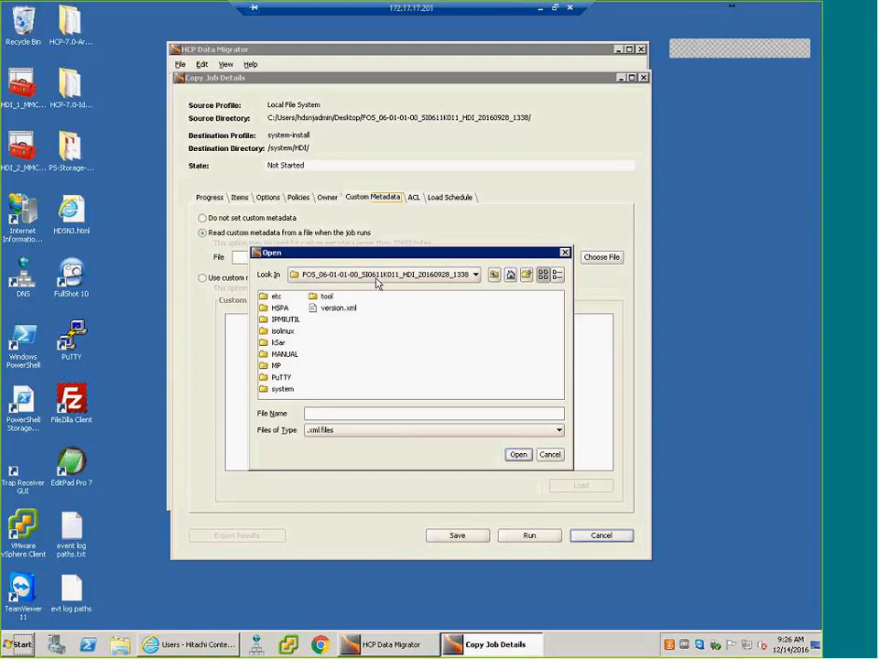
pyautogui.doubleClick(345, 314)
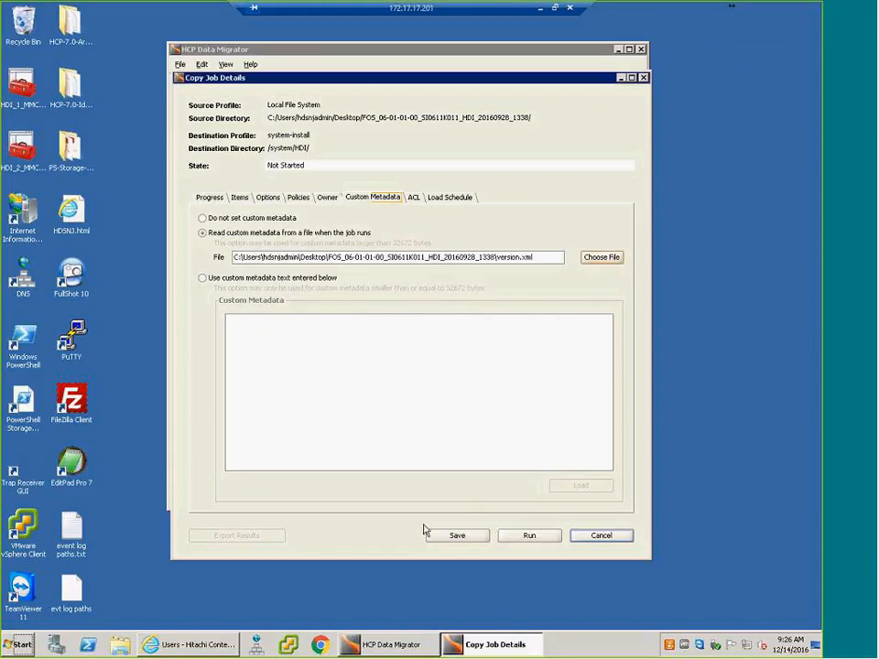
# - Run the copy job for install_files.tar.gz, check the file in /system/HDI/ and close HCP Data Migrator
pyautogui.click(532, 537)
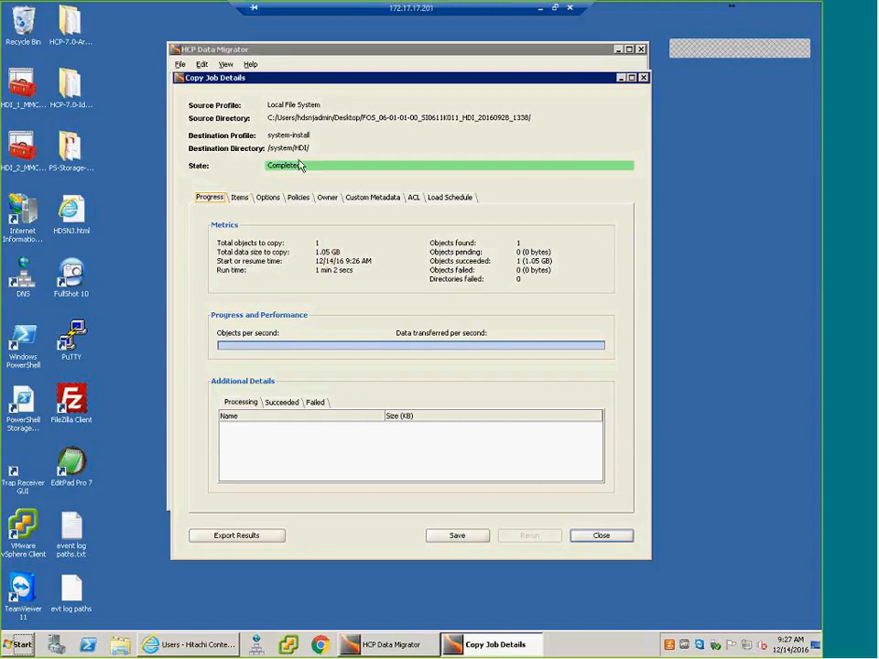
pyautogui.click(603, 539)
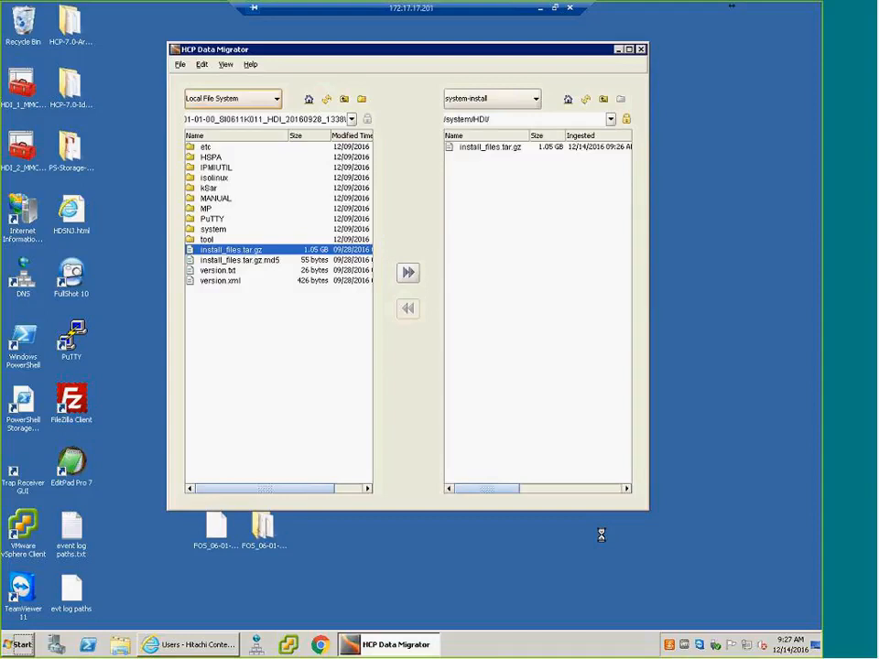
pyautogui.click(479, 155)
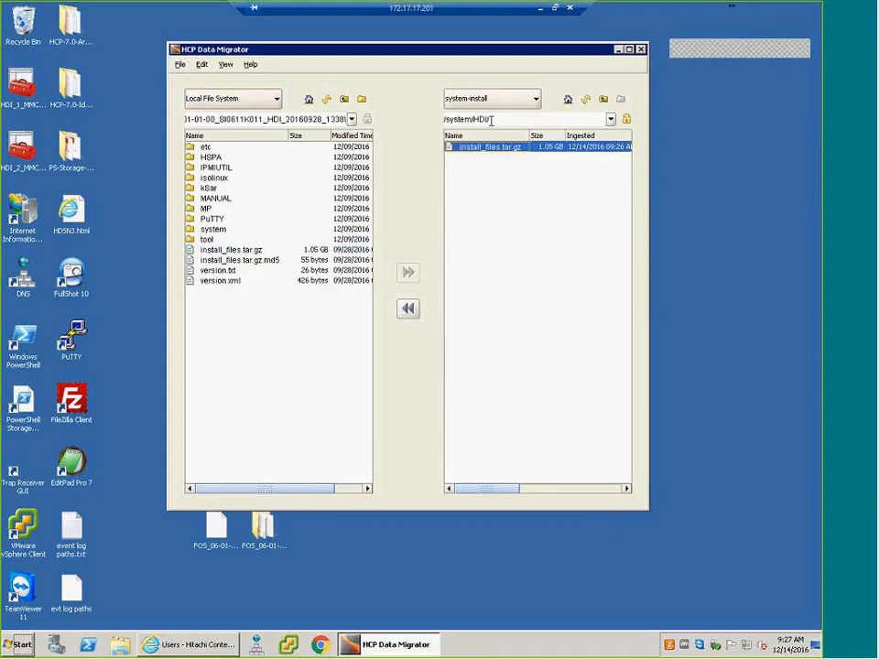
pyautogui.click(641, 50)
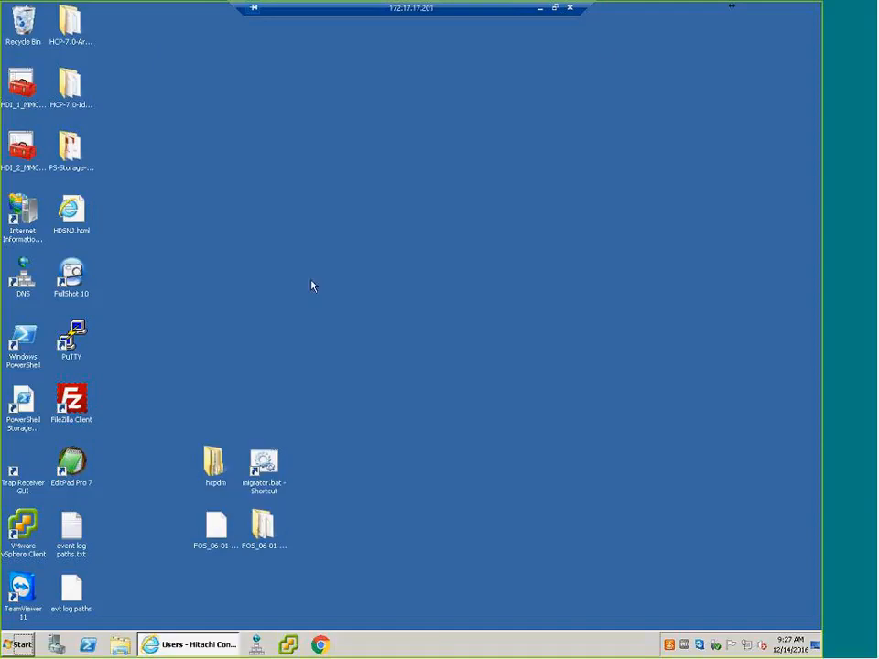
# - Switch to Internet Explorer, open the bookmarked Hitachi Data Ingestor page and log in as admin with the account password
pyautogui.click(180, 644)
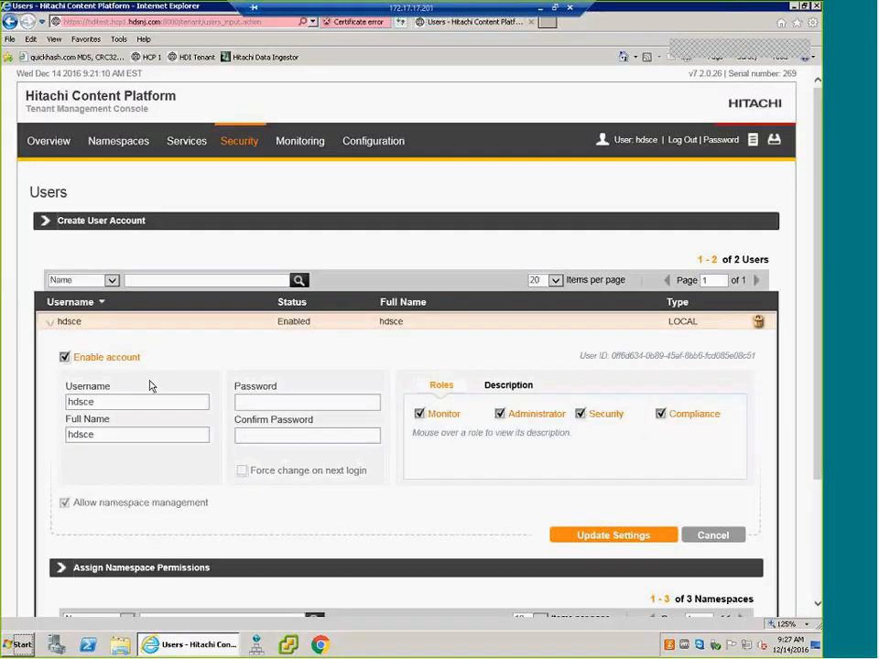
pyautogui.click(249, 57)
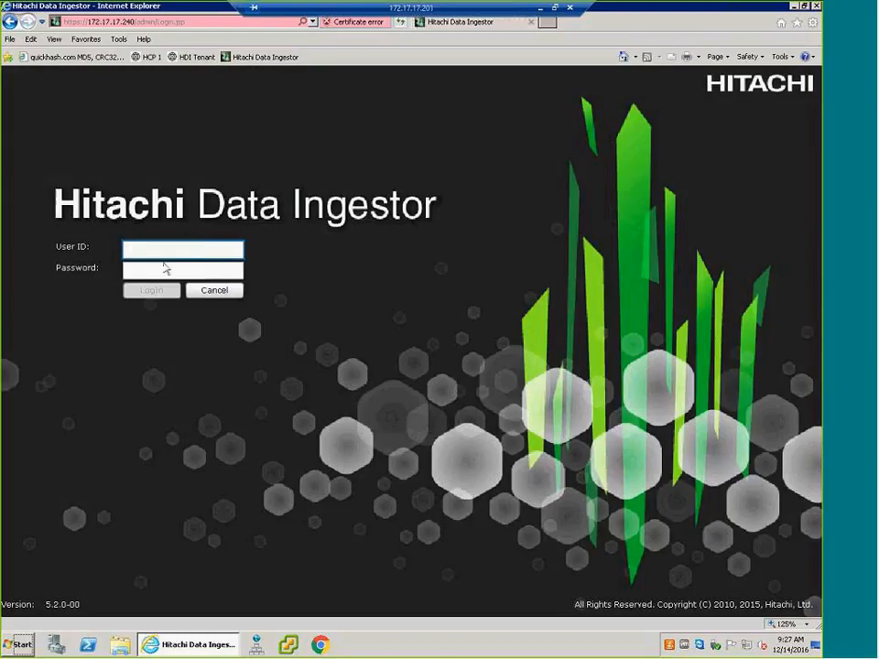
pyautogui.write('admi')
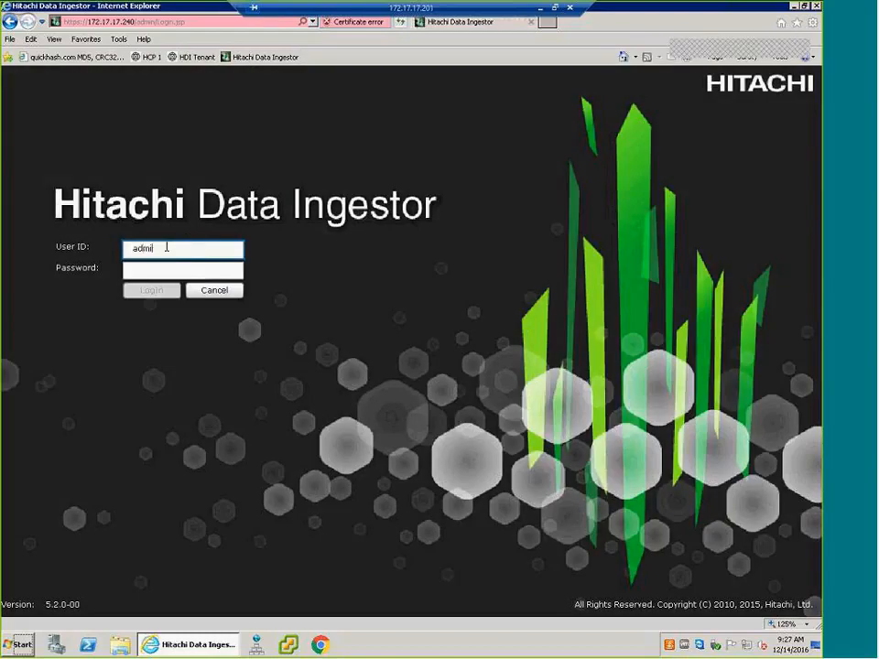
pyautogui.write('n')
pyautogui.press('Tab')
pyautogui.write('c')
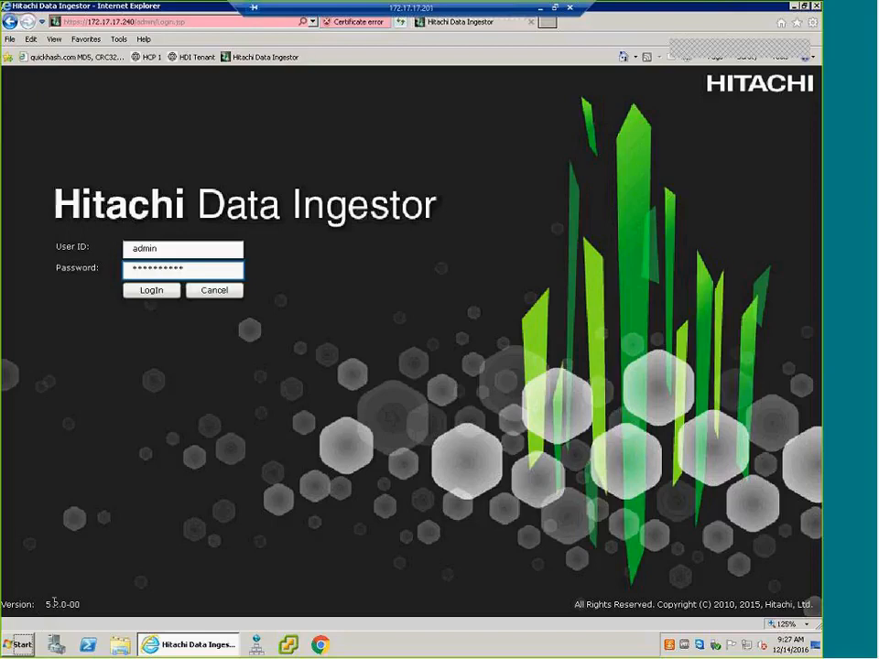
pyautogui.click(151, 290)
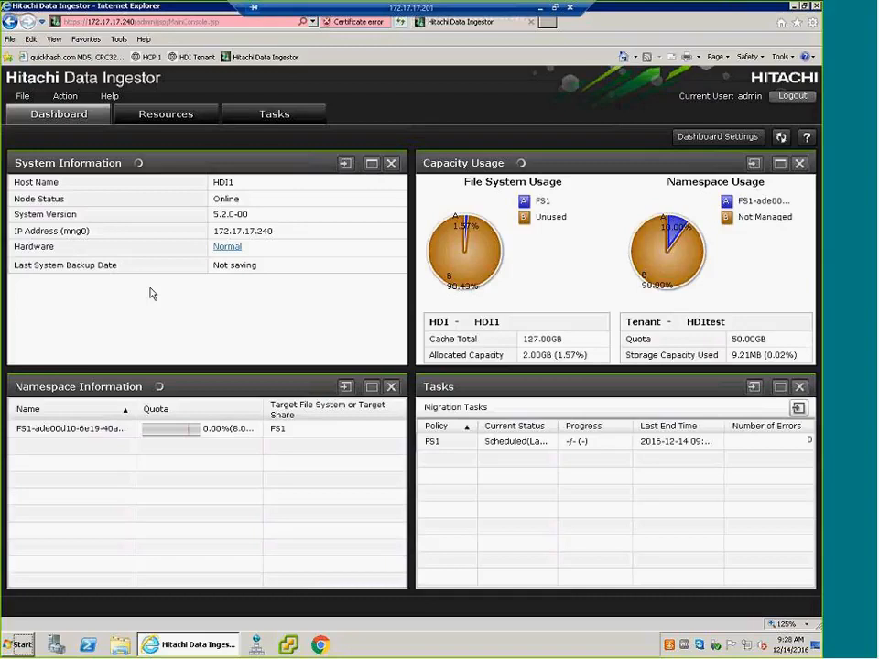
# - Open the software update for the HDI1 node and bring up its configuration backup
pyautogui.click(164, 117)
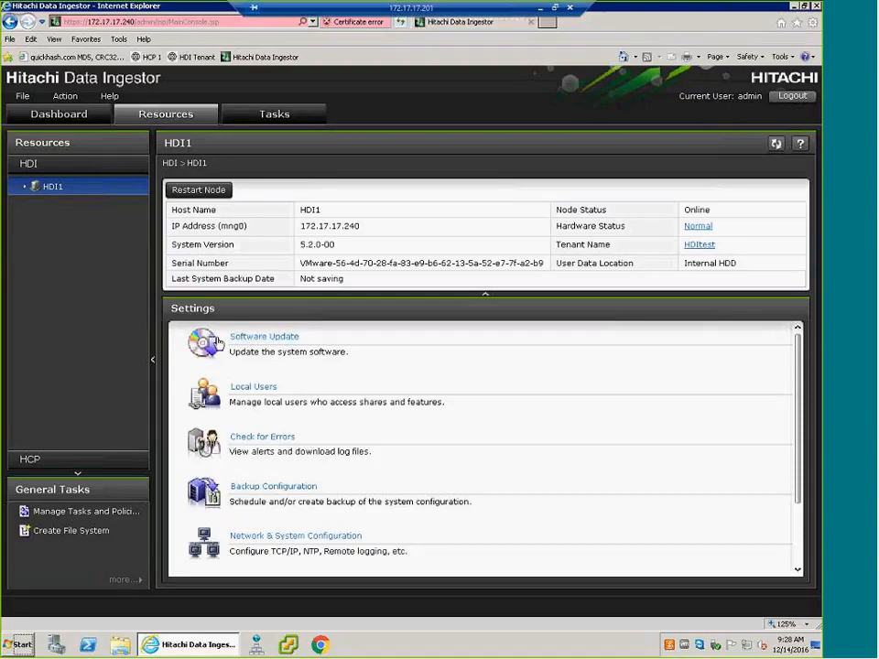
pyautogui.click(268, 339)
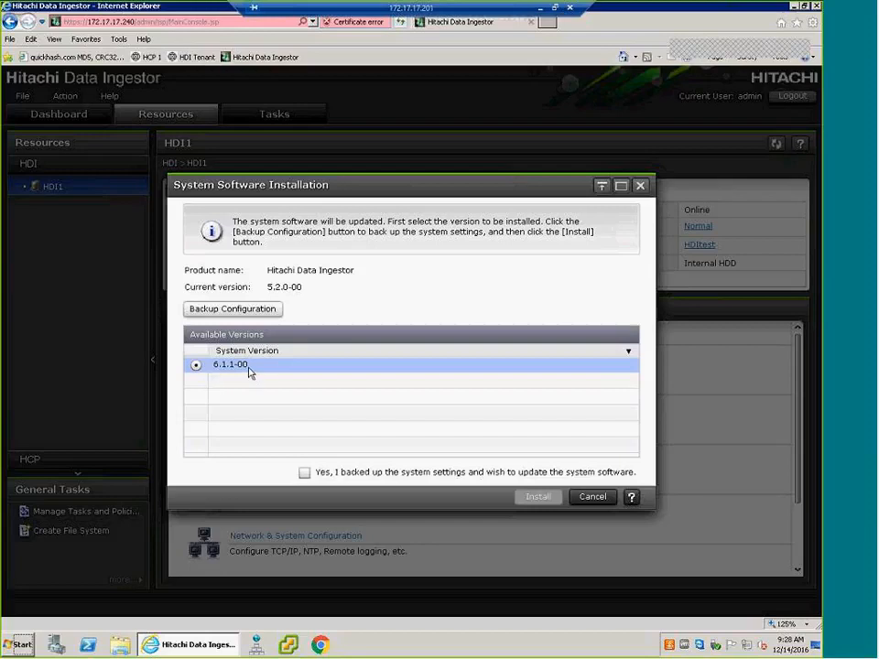
pyautogui.click(245, 311)
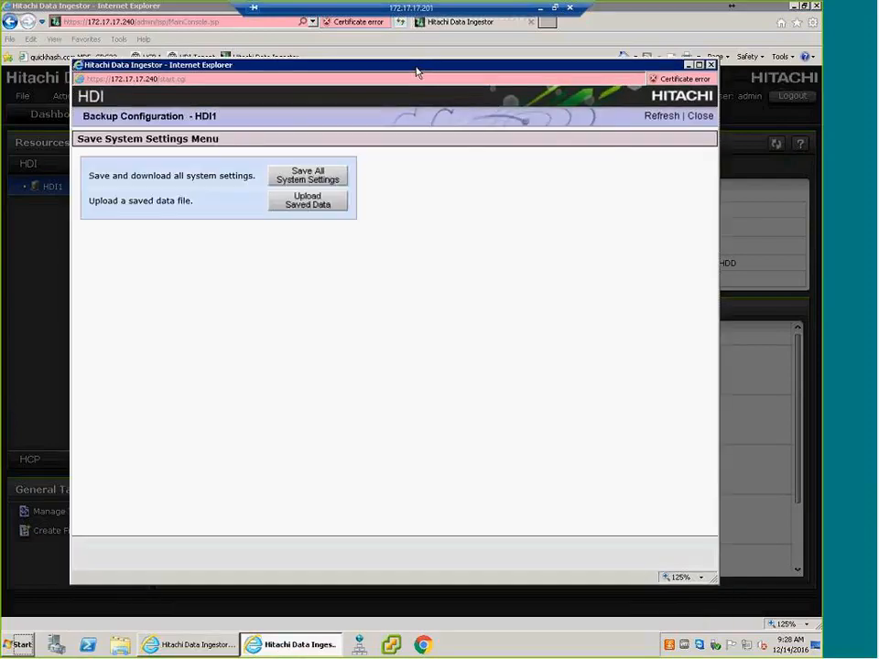
# - Save all HDI1 system settings by downloading the backup file, and close the backup windows
pyautogui.click(300, 177)
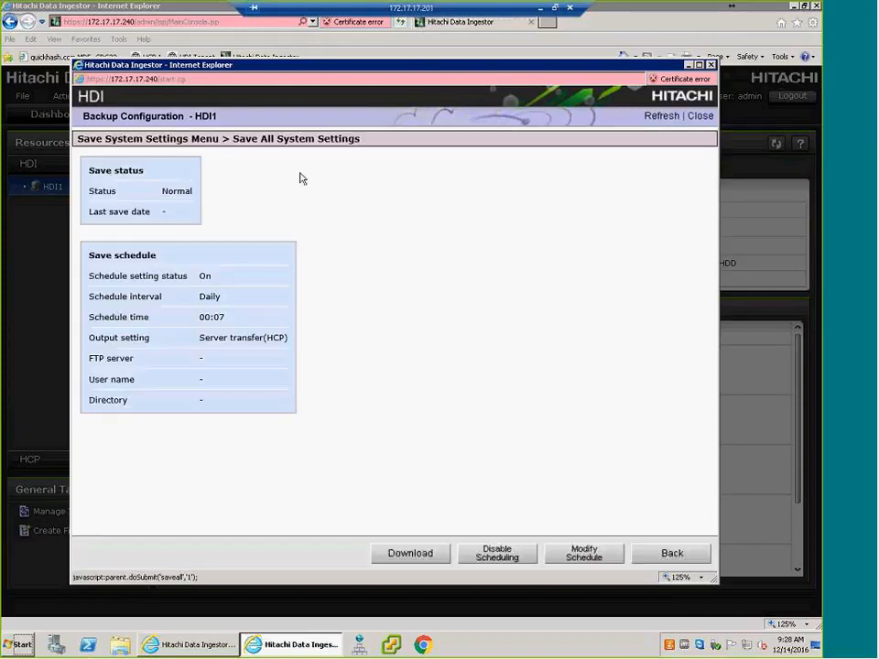
pyautogui.click(423, 557)
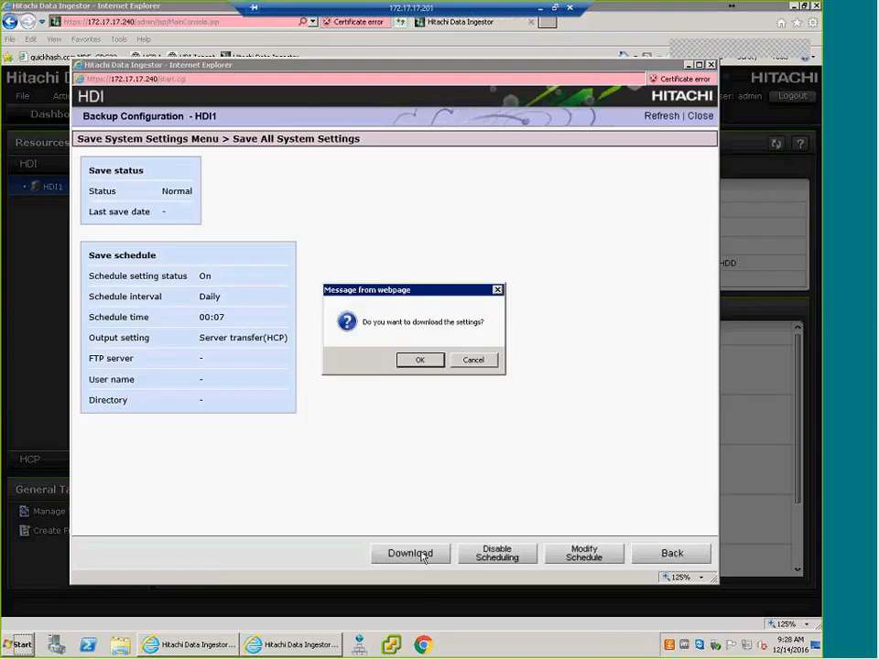
pyautogui.click(417, 361)
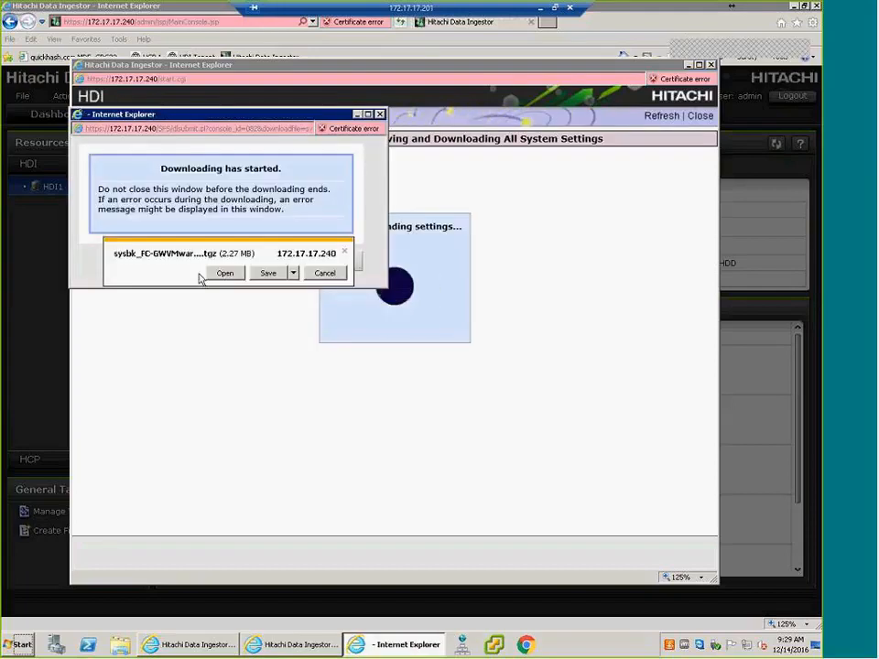
pyautogui.click(270, 274)
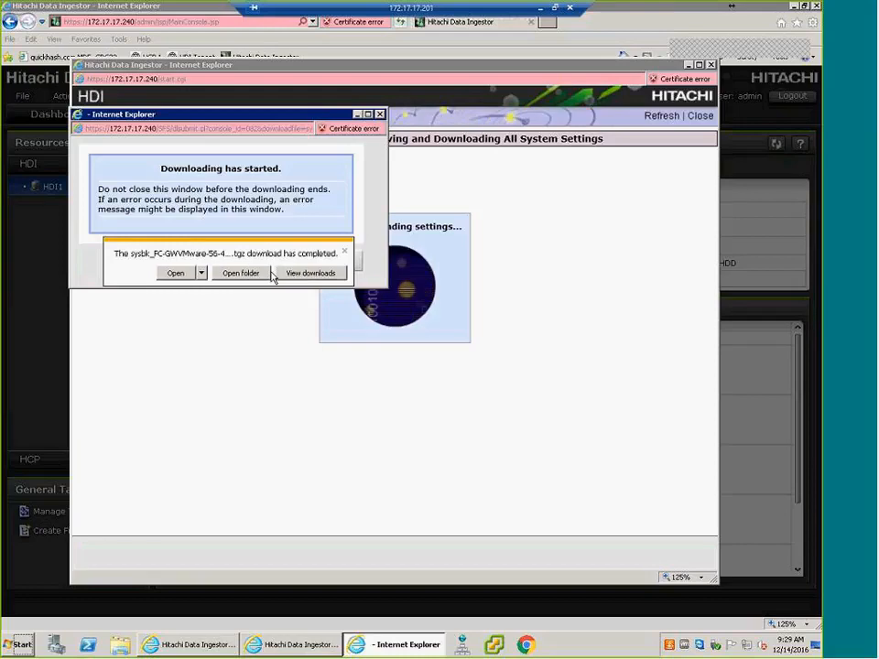
pyautogui.click(179, 273)
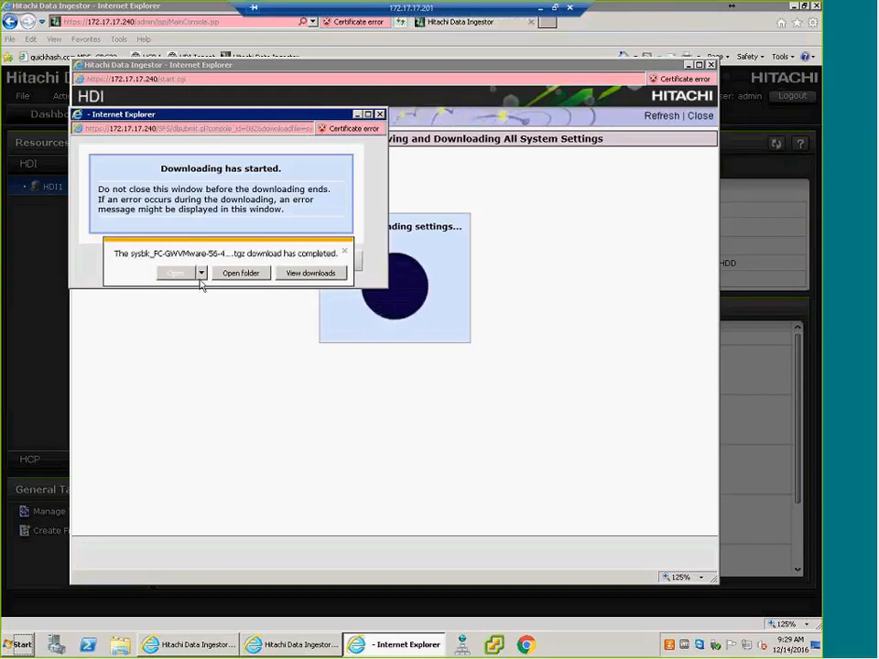
pyautogui.click(380, 115)
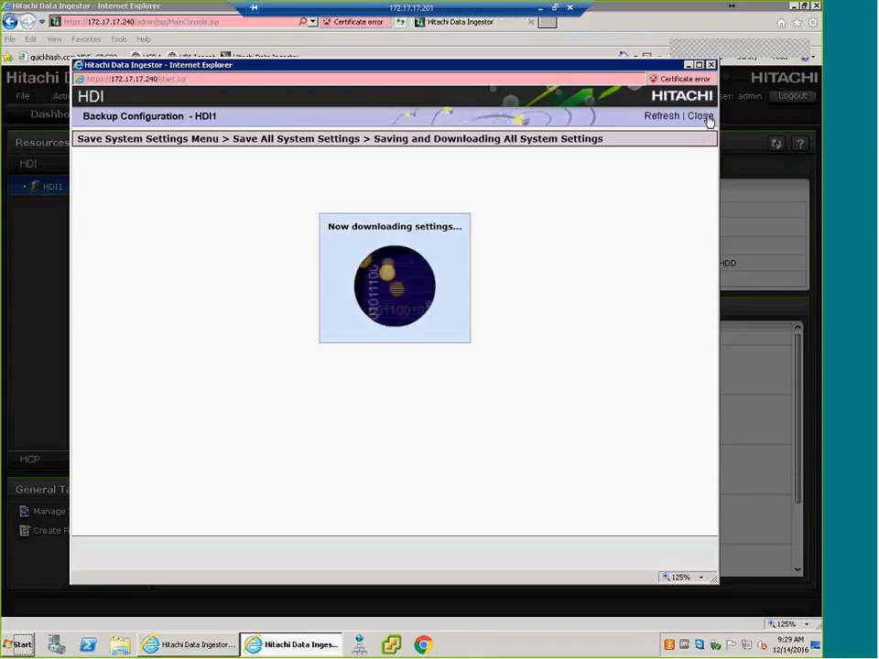
pyautogui.click(710, 65)
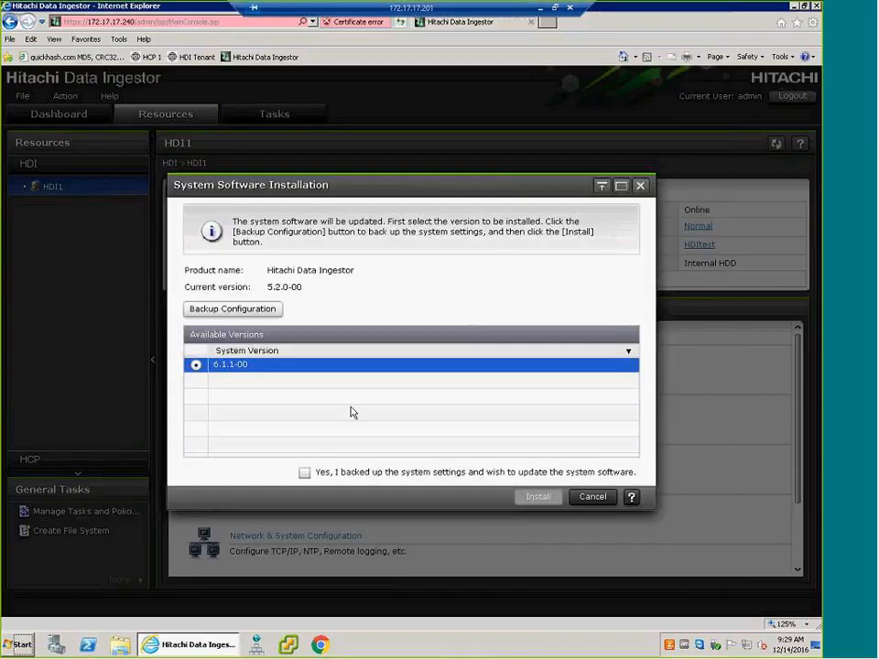
# - Confirm that the system settings are backed up and start installing system version 6.1.1-00
pyautogui.click(304, 472)
pyautogui.click(538, 497)
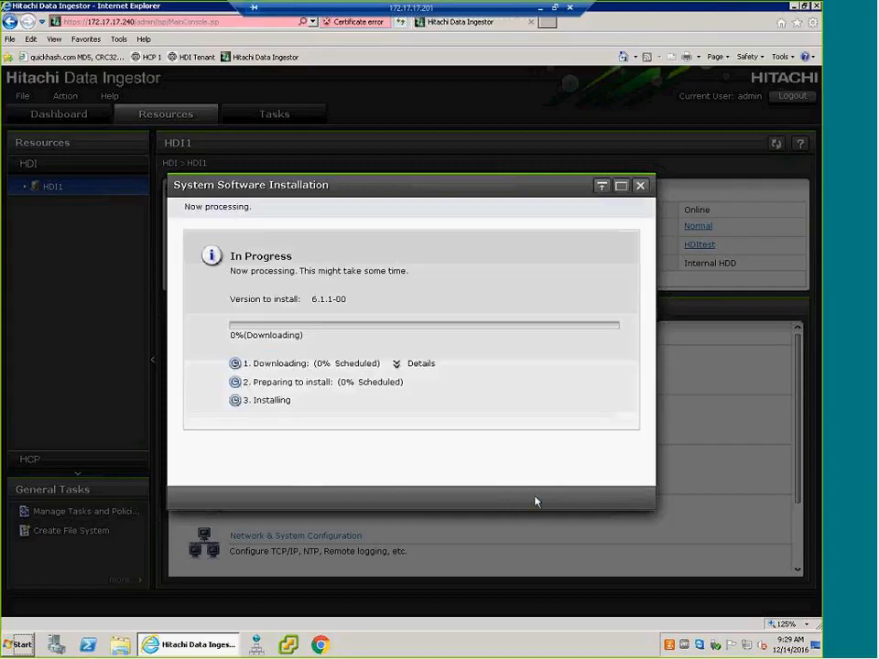